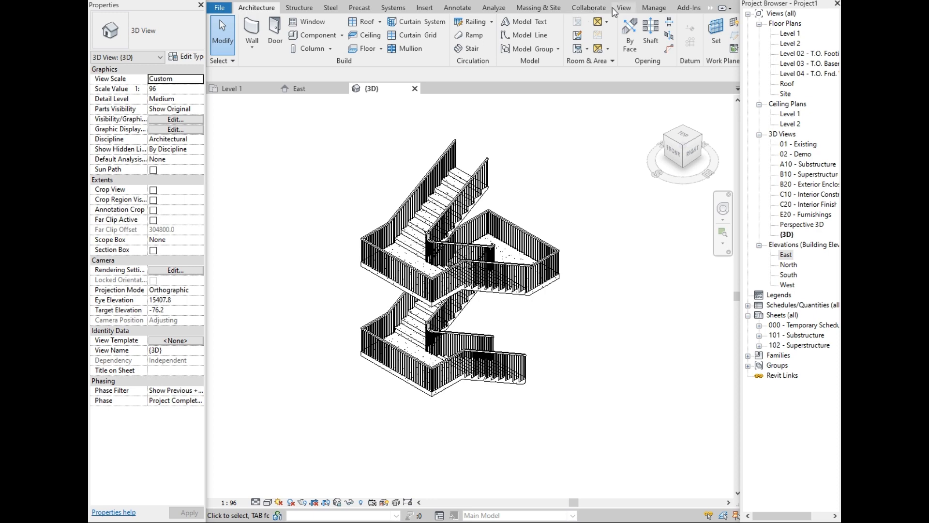
click(624, 7)
click(660, 41)
scroll(704, 217, up, 4)
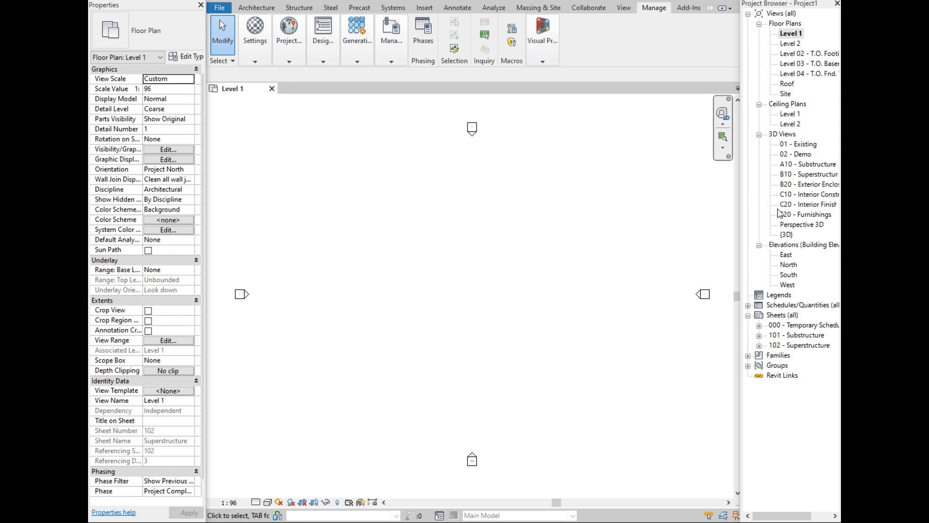
- Open the East elevation and examine the heights of Level 1, Level 2 and the Roof
click(786, 257)
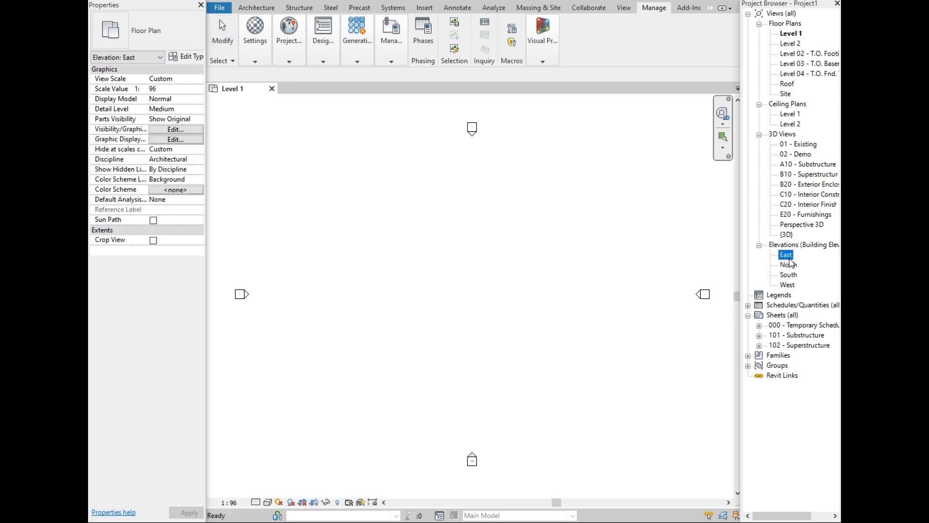
double_click(786, 256)
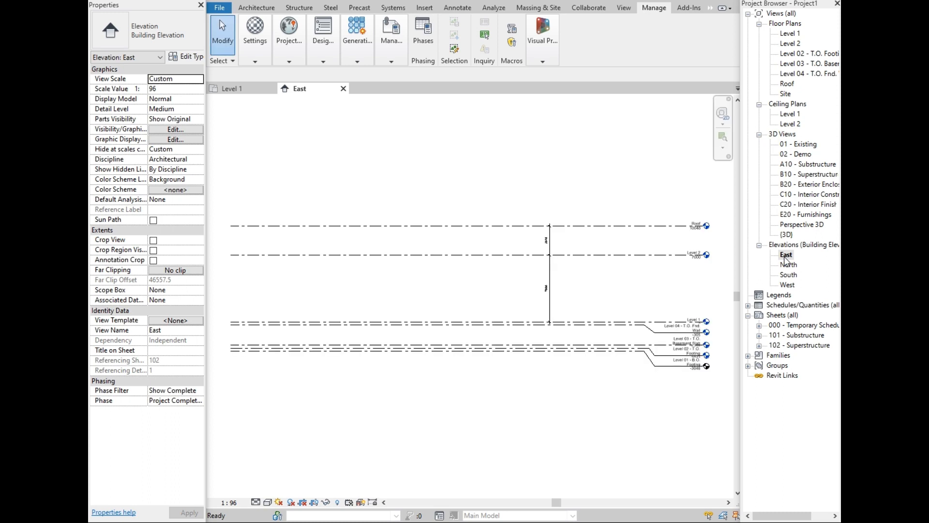
scroll(680, 279, up, 4)
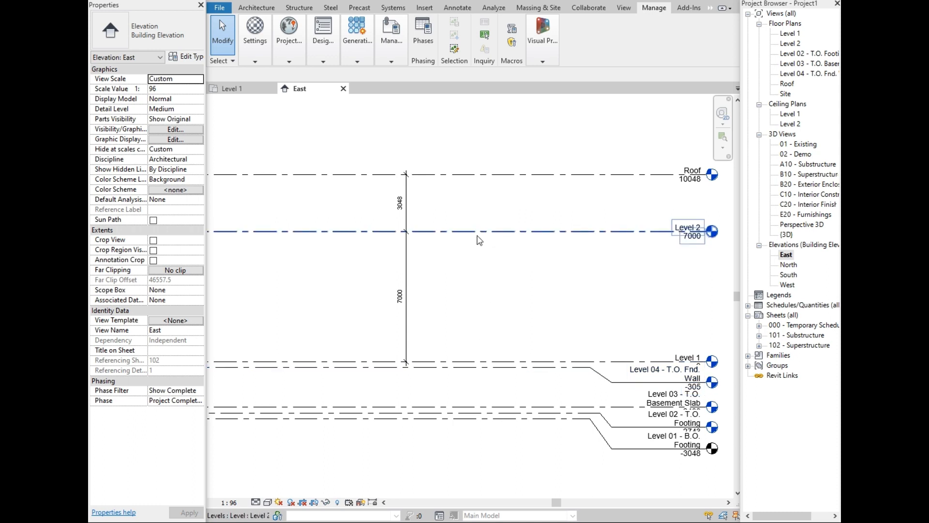
scroll(483, 242, down, 1)
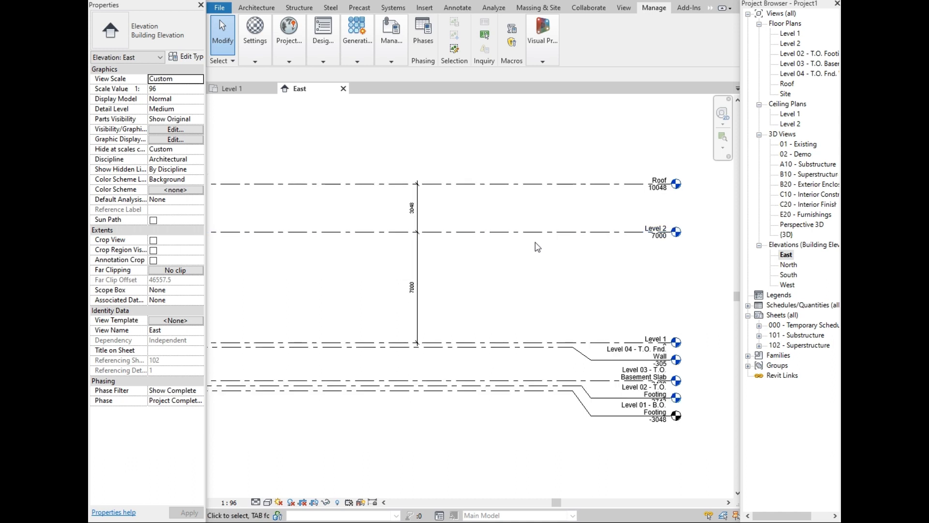
scroll(591, 246, down, 1)
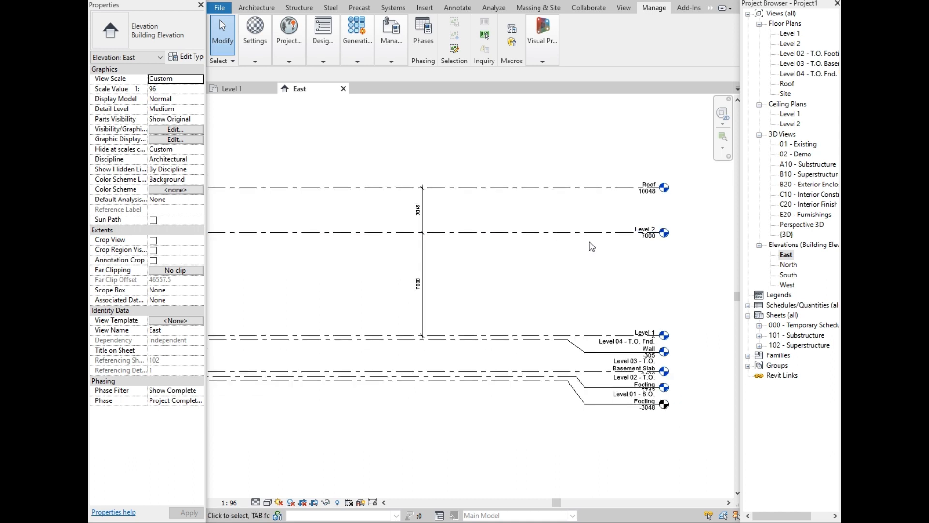
scroll(591, 246, down, 1)
scroll(591, 247, down, 1)
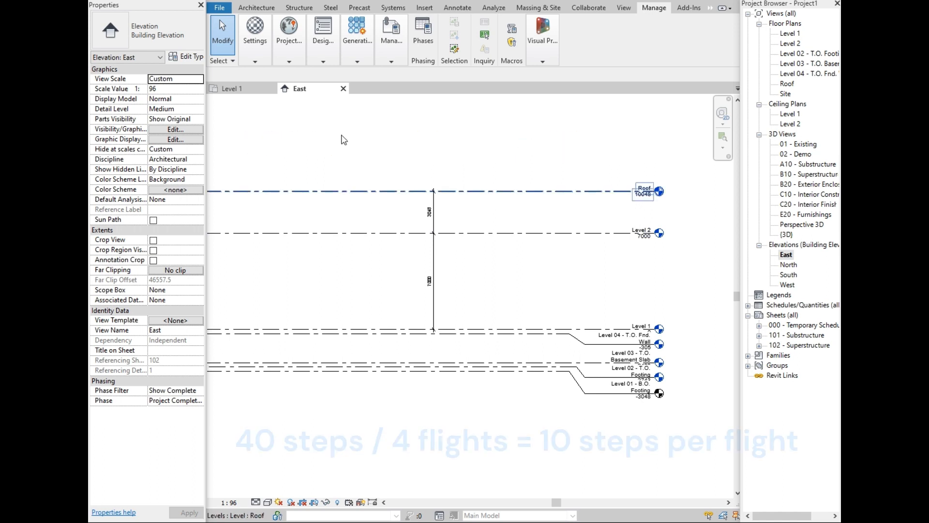
- In the Level 1 floor plan, draw a long vertical reference plane between the elevation markers, left of centre
click(236, 90)
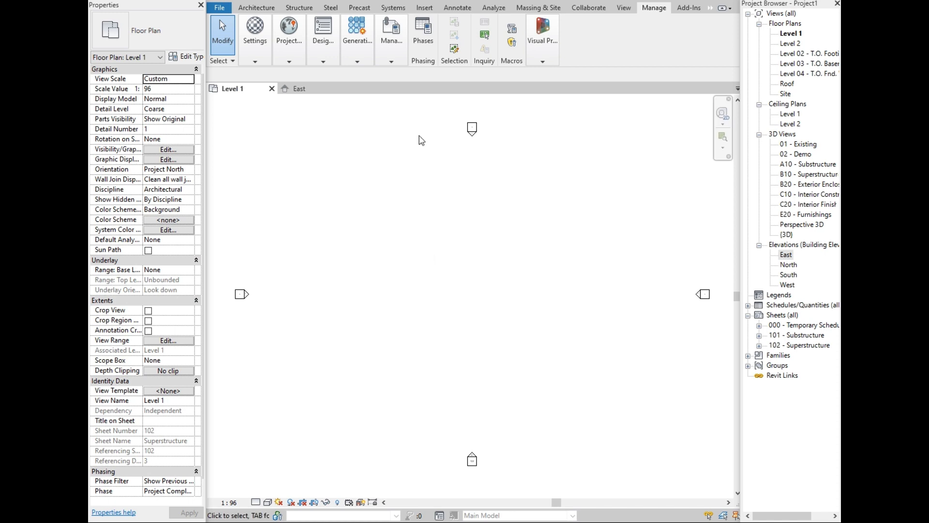
click(250, 8)
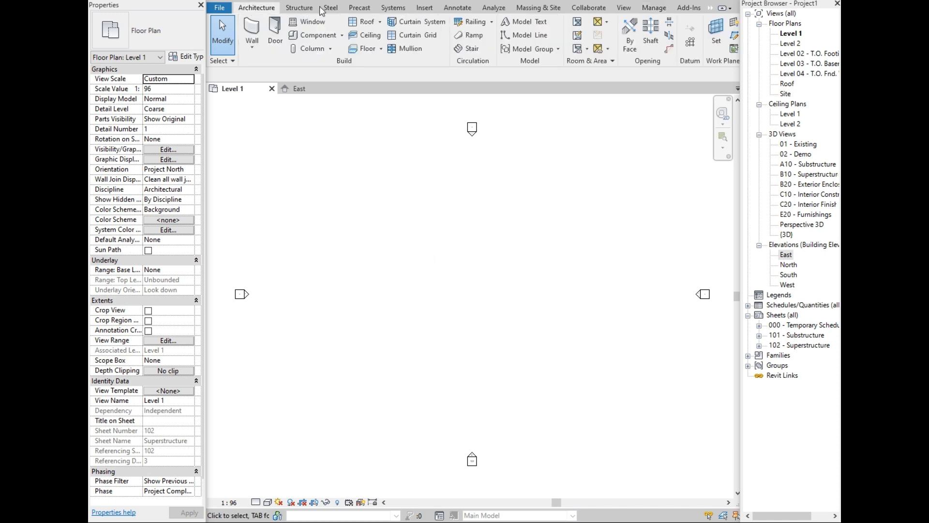
click(735, 39)
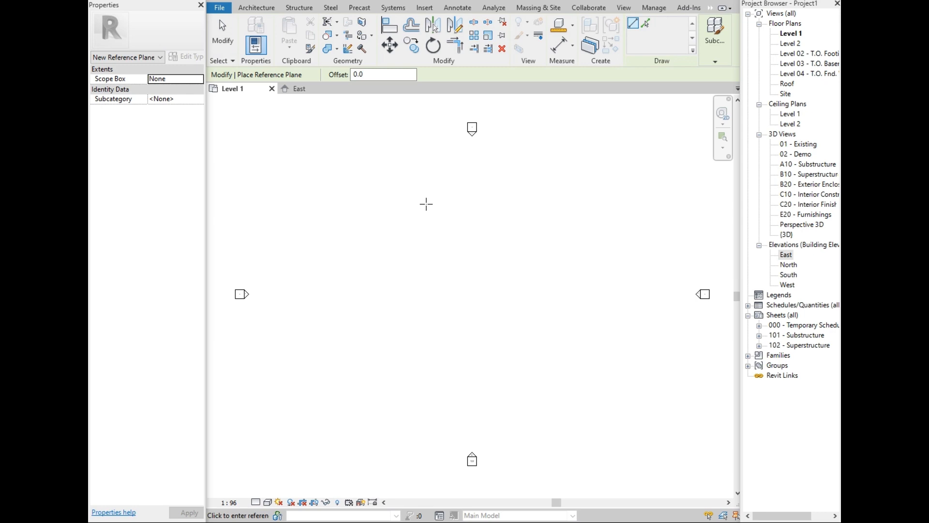
click(422, 180)
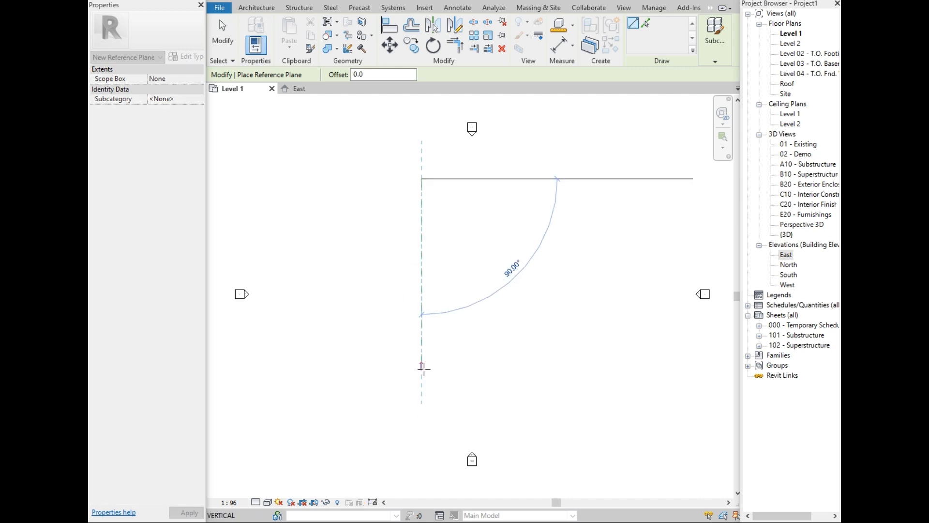
click(415, 403)
key(Escape)
key(Escape)
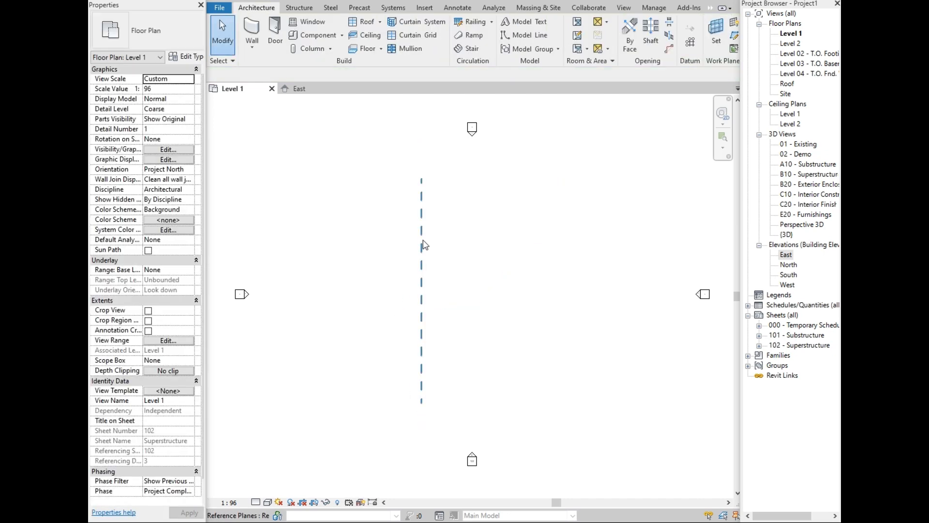
- Copy the vertical reference plane 1500 mm to the right
click(423, 240)
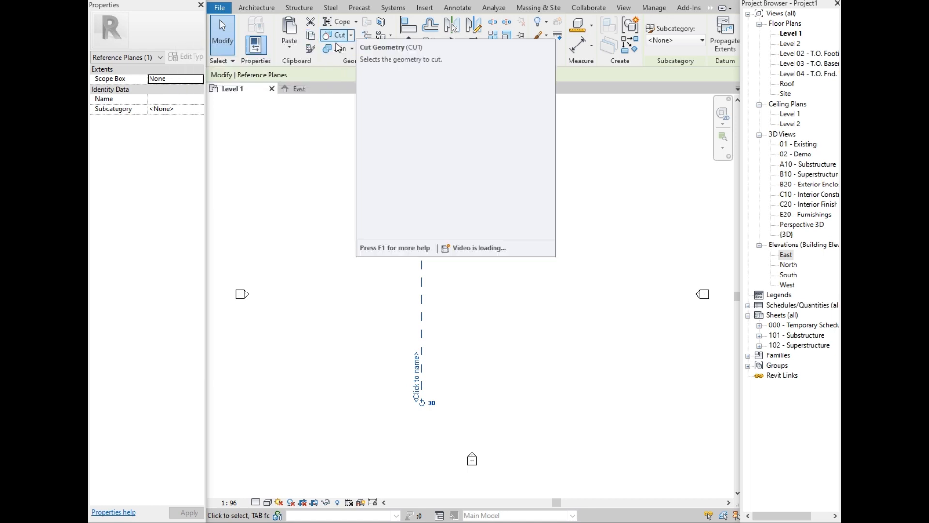
click(430, 45)
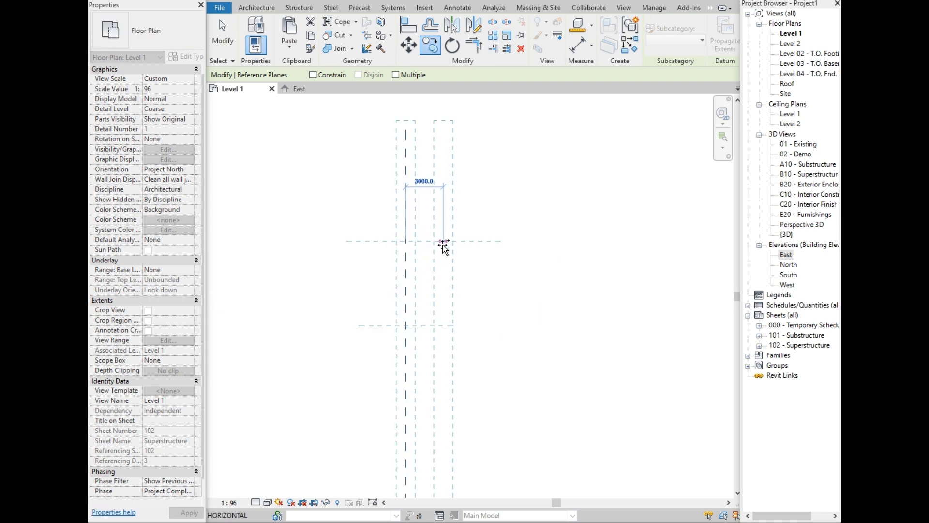
scroll(421, 247, up, 2)
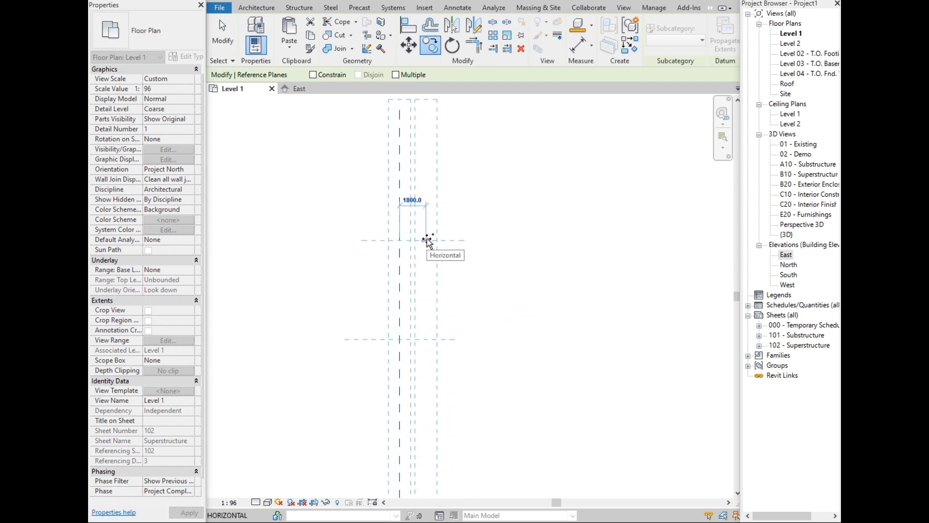
text(1500)
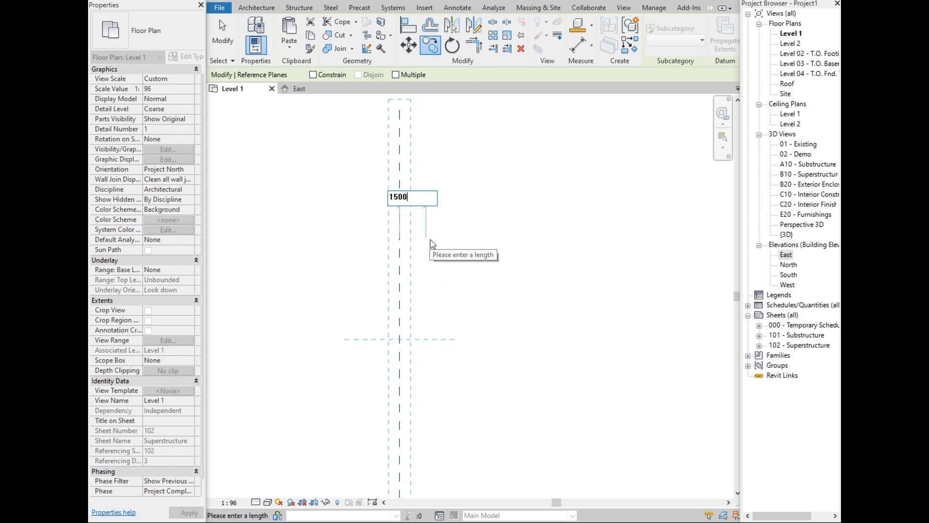
key(Return)
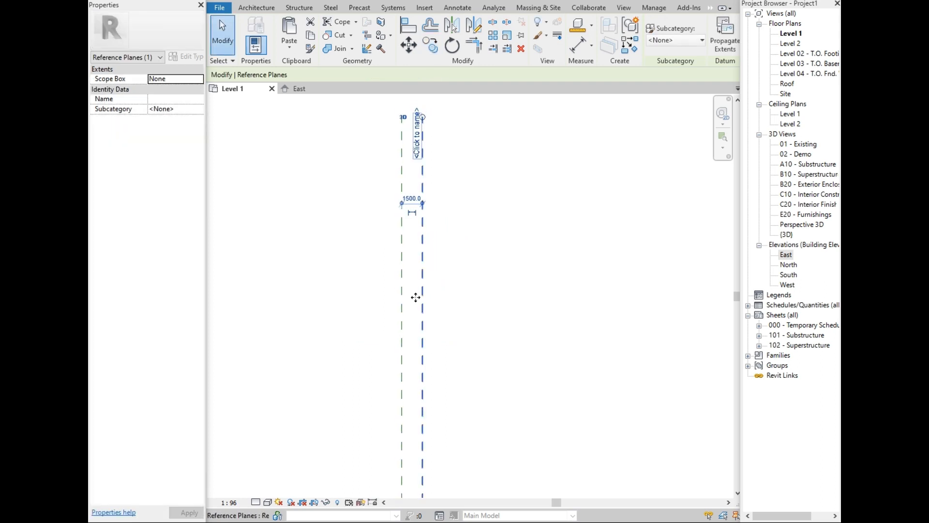
- Copy the second vertical reference plane 200 mm to the right to mark the gap between flights
scroll(414, 300, up, 5)
key(c)
key(c)
click(456, 279)
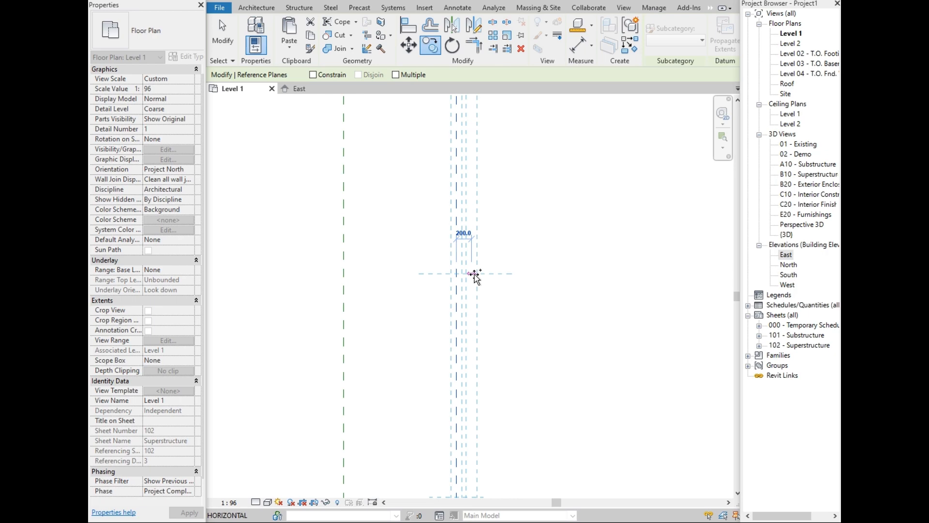
click(475, 275)
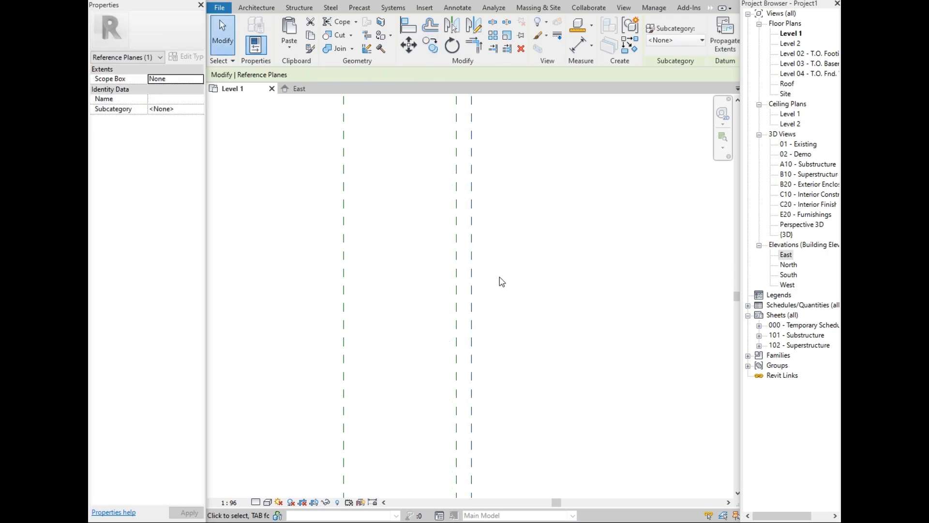
- Copy the third vertical reference plane 1500 mm to the right to mark the outer edge of the second flight
key(c)
key(o)
click(473, 274)
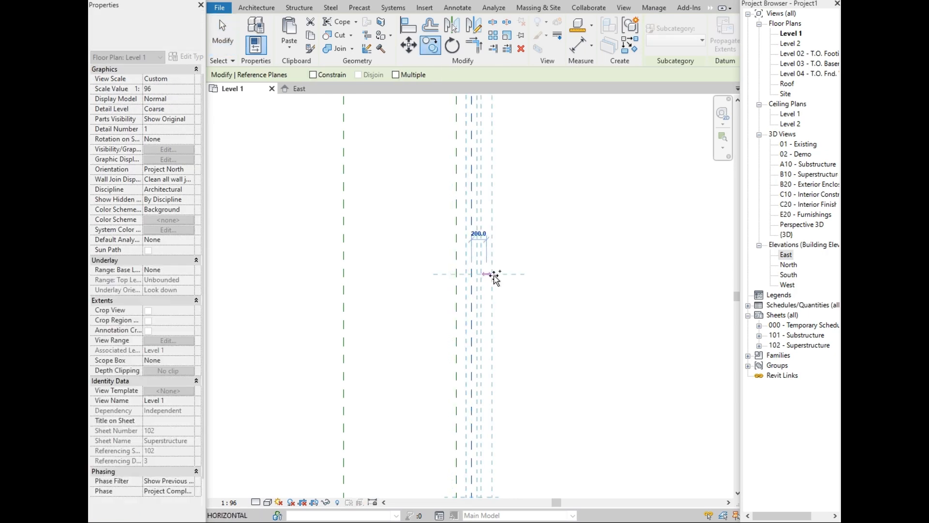
text(1500)
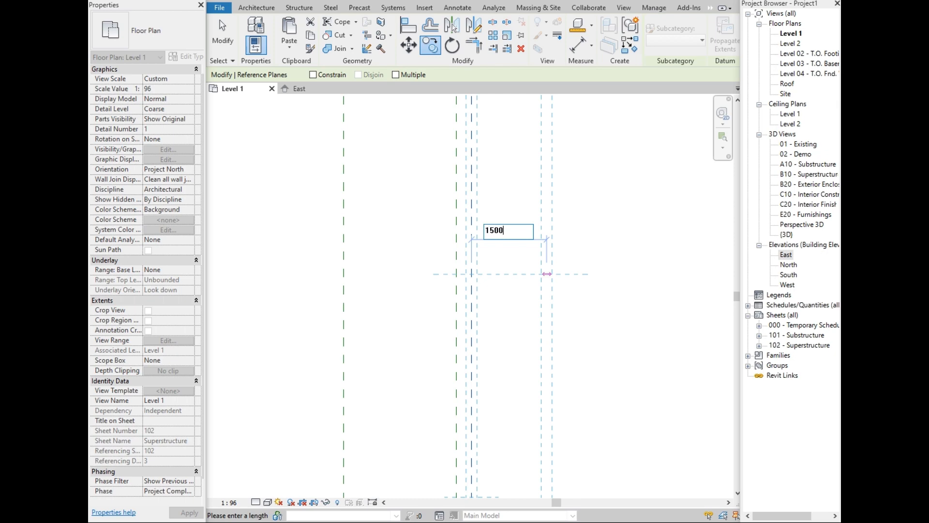
key(Return)
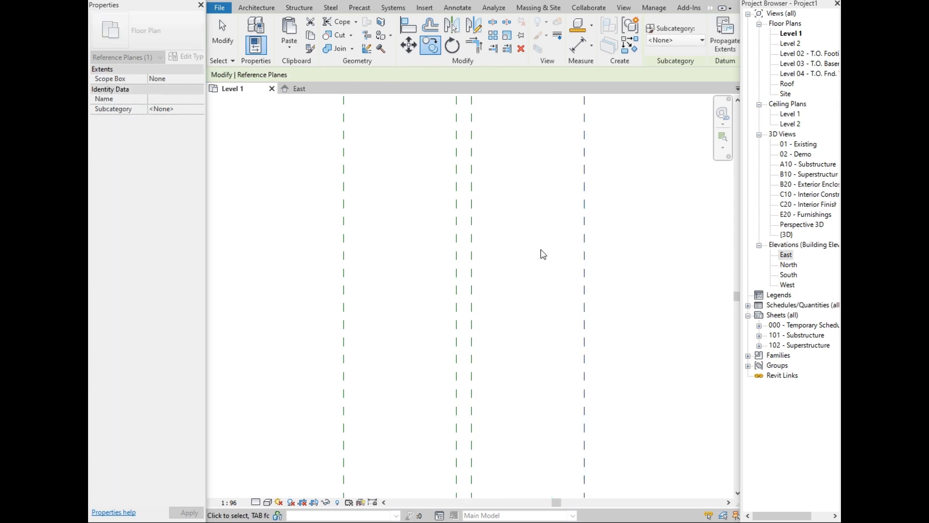
key(Escape)
scroll(521, 228, down, 3)
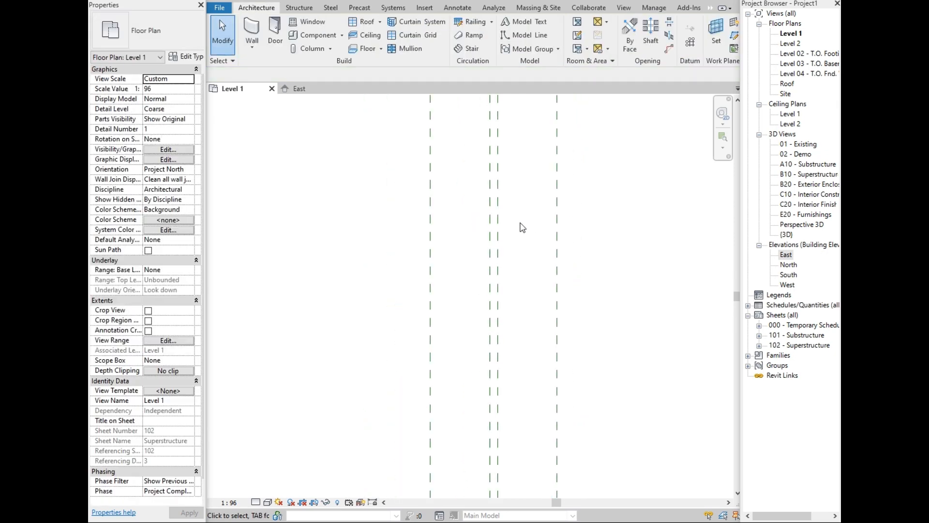
scroll(514, 181, down, 8)
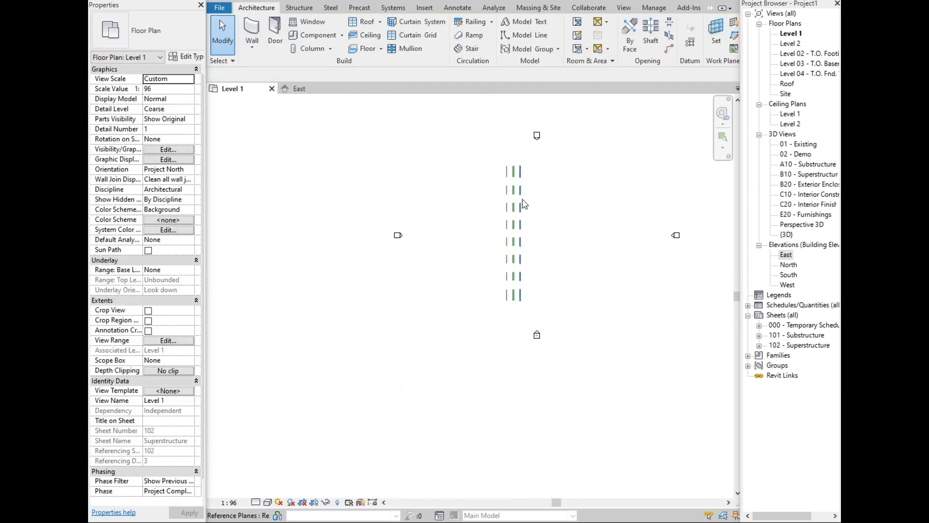
scroll(517, 208, up, 9)
scroll(517, 209, down, 3)
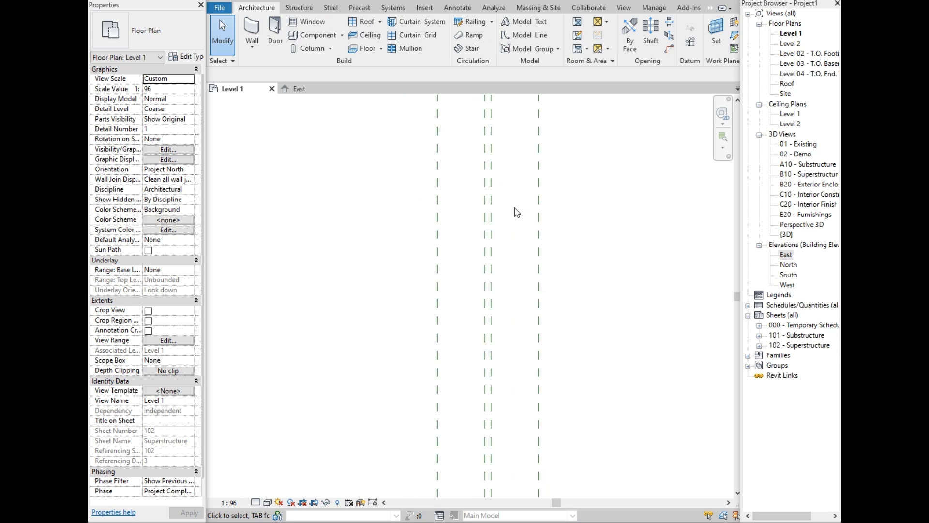
- Draw a horizontal reference plane across the lower part of the four vertical reference planes
click(734, 36)
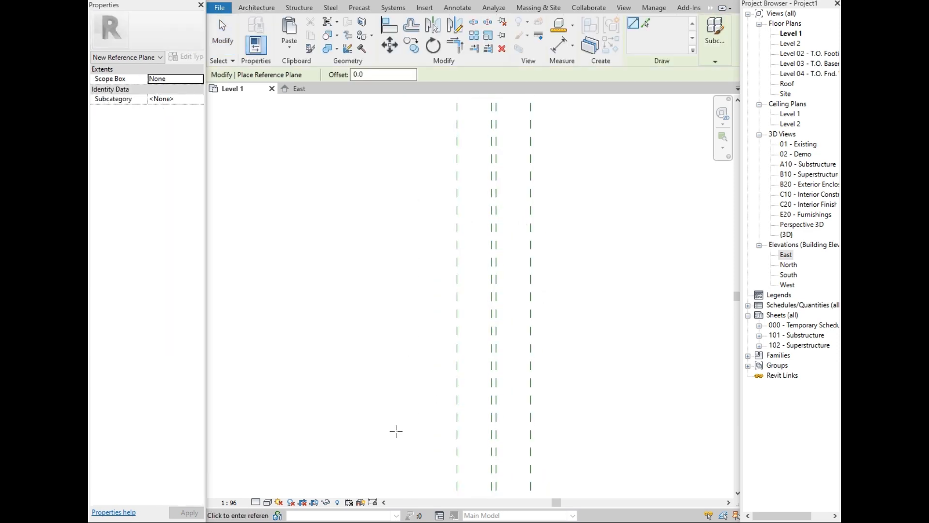
click(327, 428)
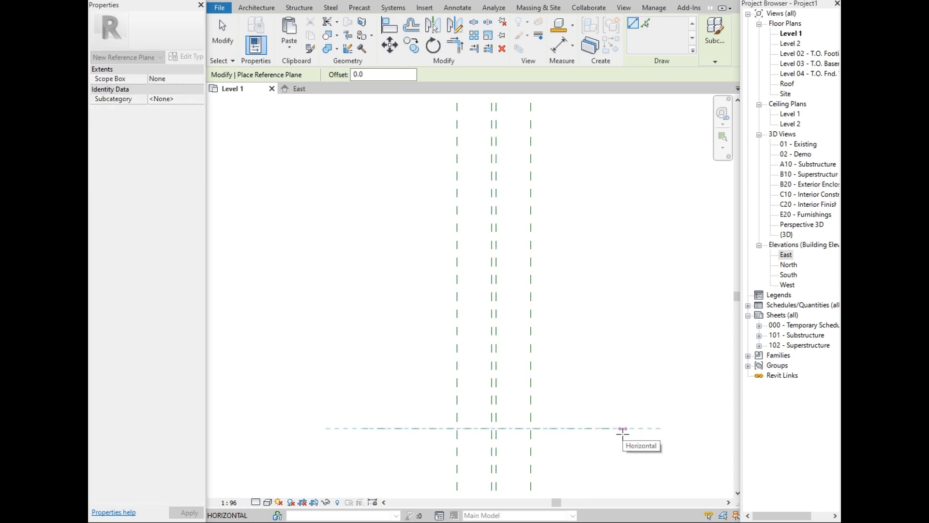
click(623, 429)
key(Escape)
key(Escape)
- Copy the horizontal reference plane 1500 mm upward
click(569, 430)
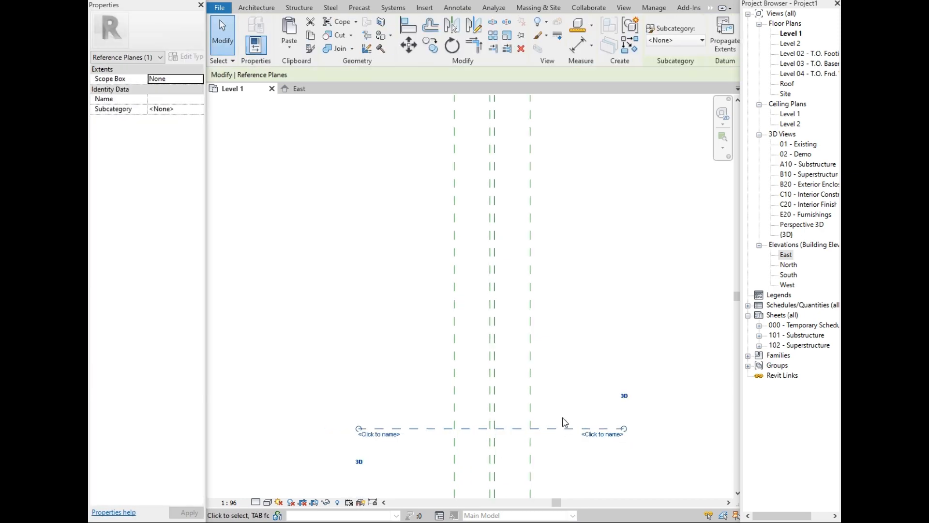
scroll(562, 431, up, 4)
key(c)
key(o)
click(531, 450)
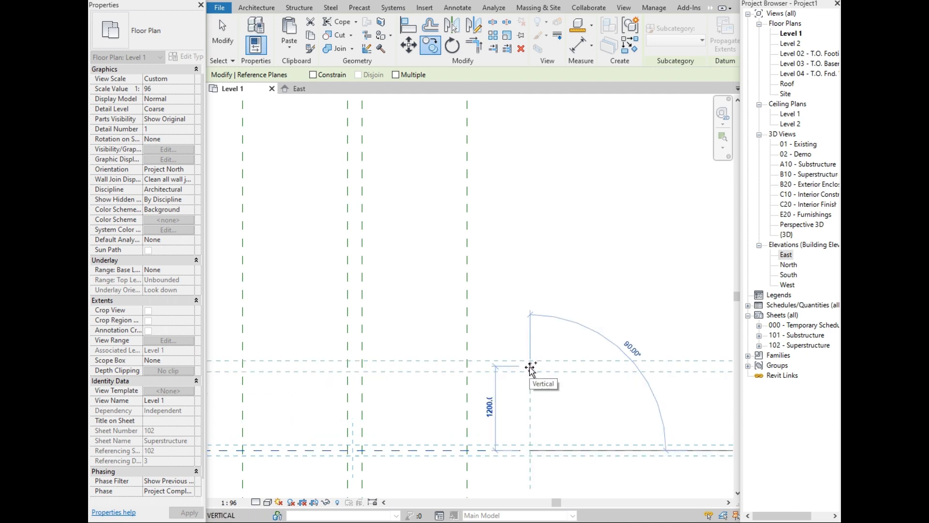
text(1500)
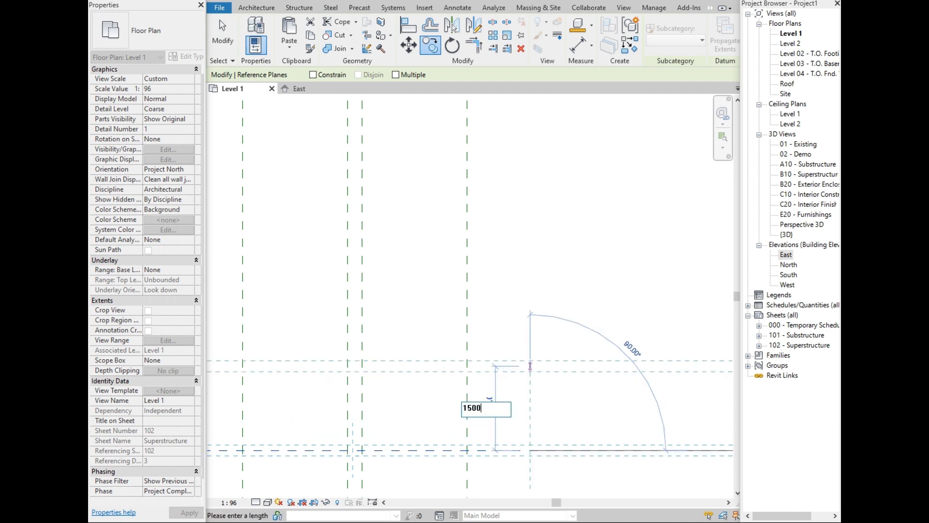
key(Return)
key(Escape)
- Return to the East elevation and examine the height dimension between Level 1 and Level 2
scroll(537, 345, down, 3)
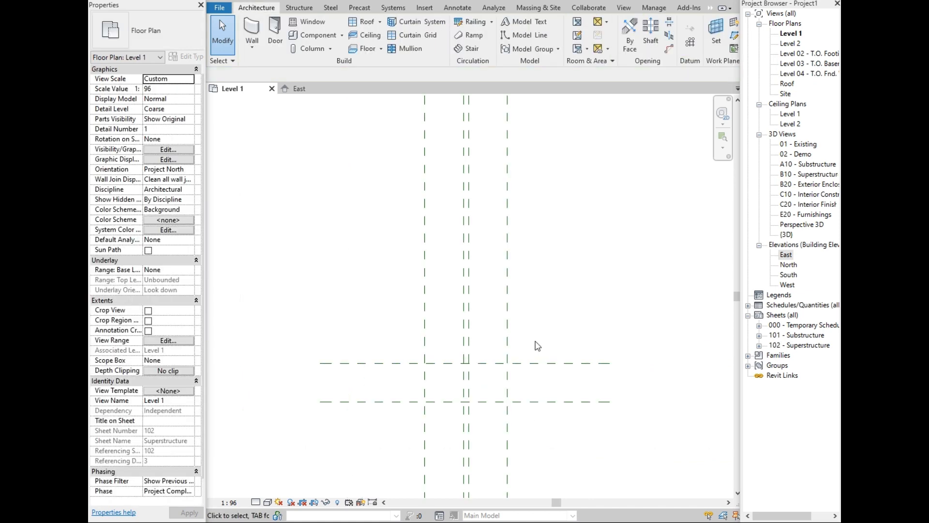
scroll(537, 346, down, 4)
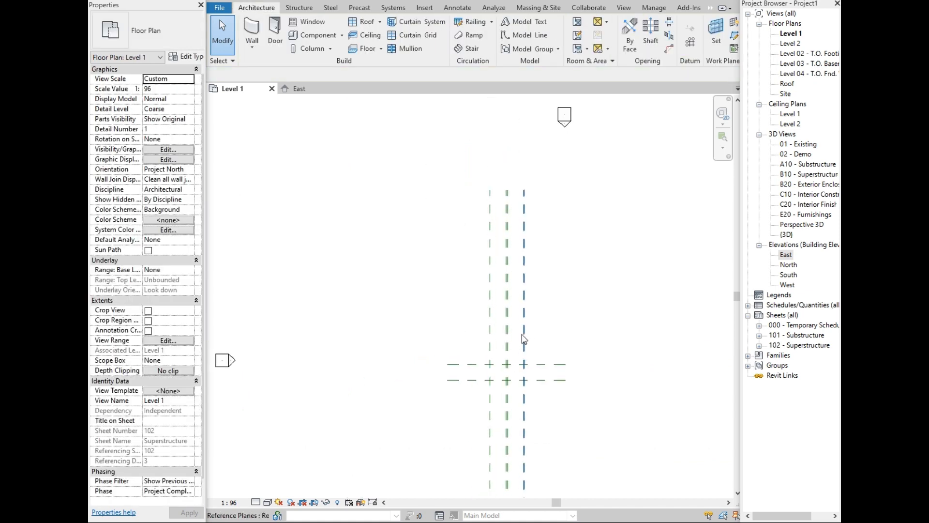
scroll(524, 340, up, 1)
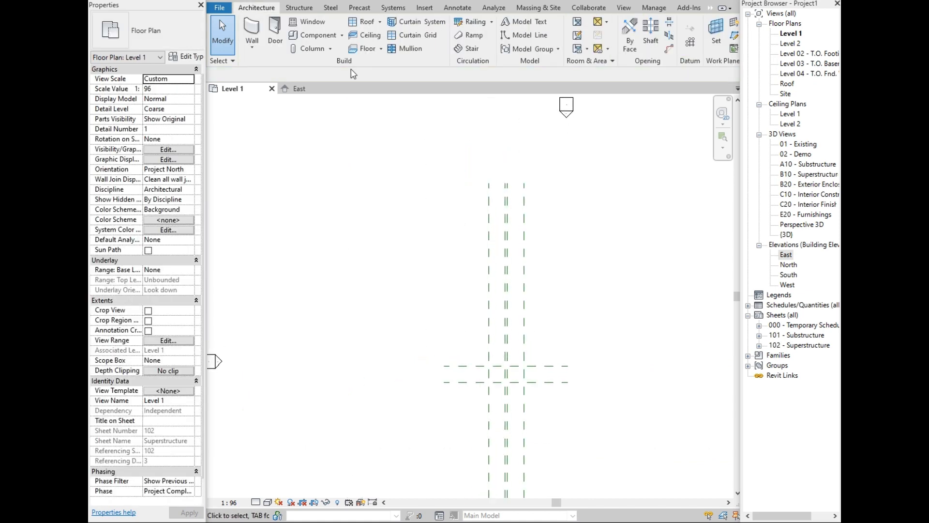
click(298, 88)
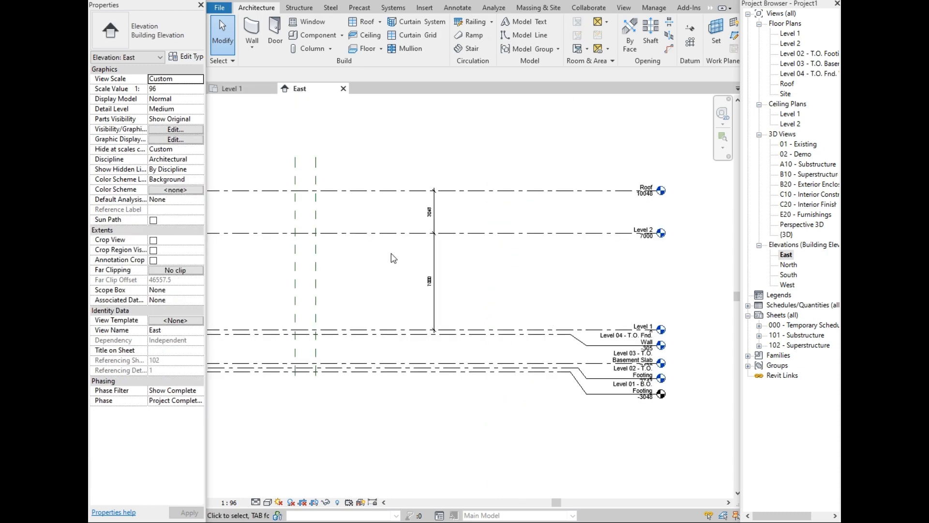
scroll(392, 257, up, 4)
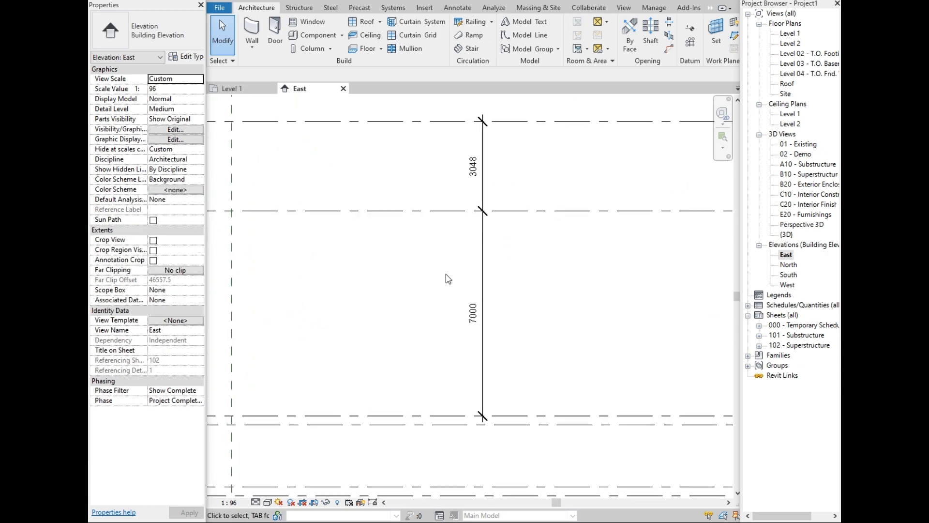
scroll(591, 288, down, 1)
scroll(259, 308, up, 1)
scroll(525, 306, down, 1)
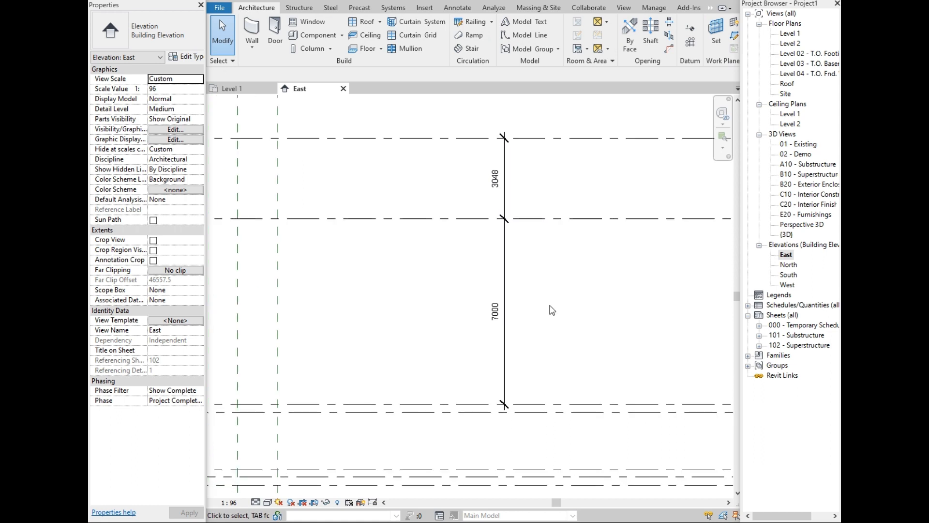
scroll(552, 310, down, 1)
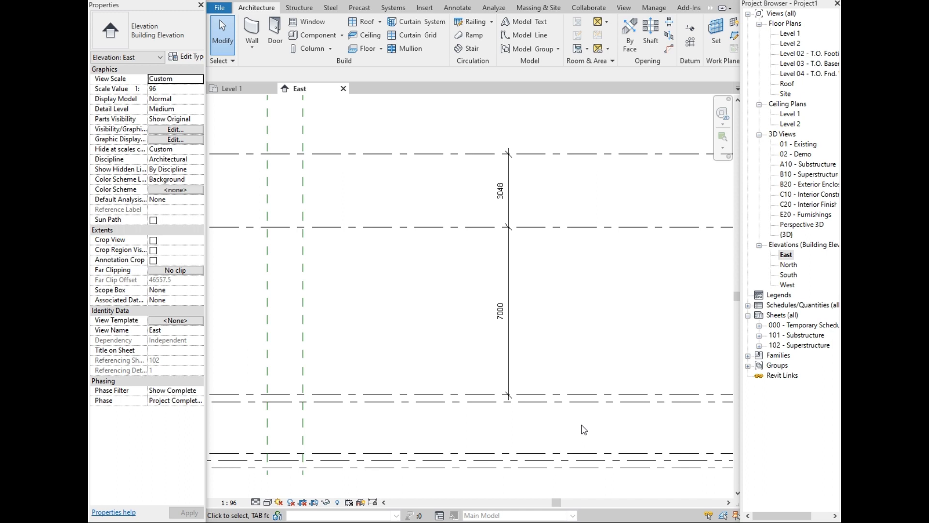
scroll(581, 329, down, 2)
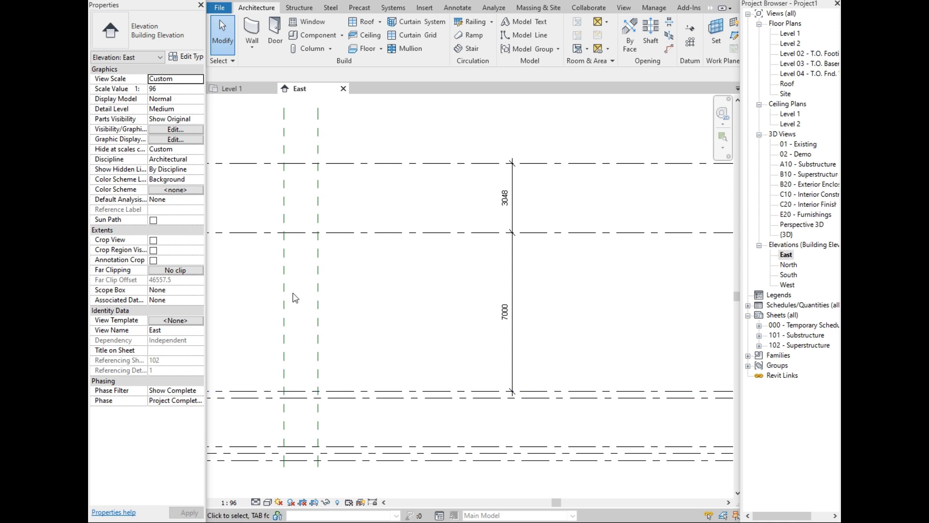
- On the Level 1 floor plan, copy the upper horizontal reference plane 2750 mm upward
click(234, 88)
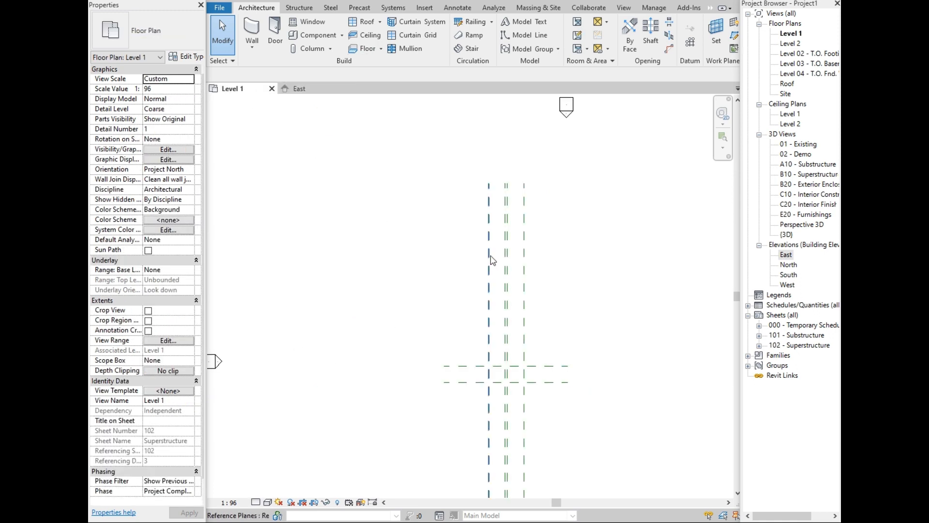
scroll(542, 349, up, 6)
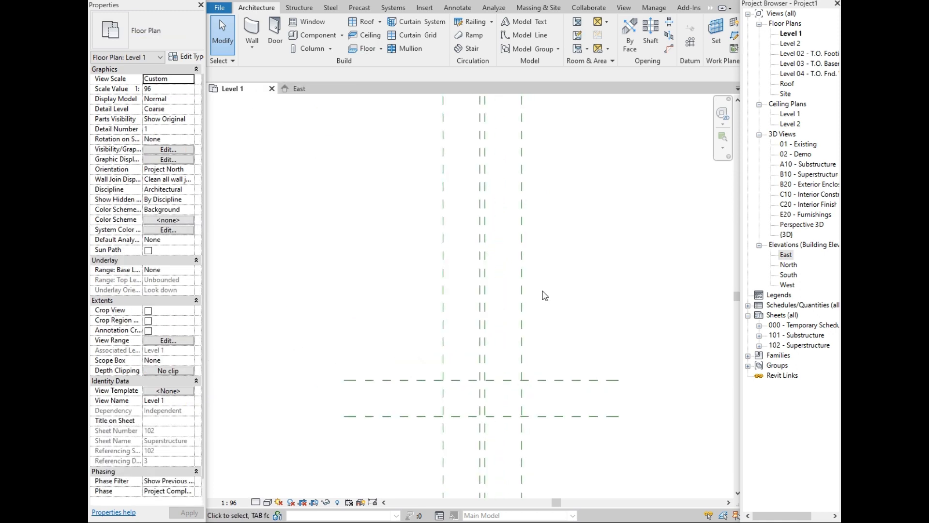
scroll(546, 431, down, 4)
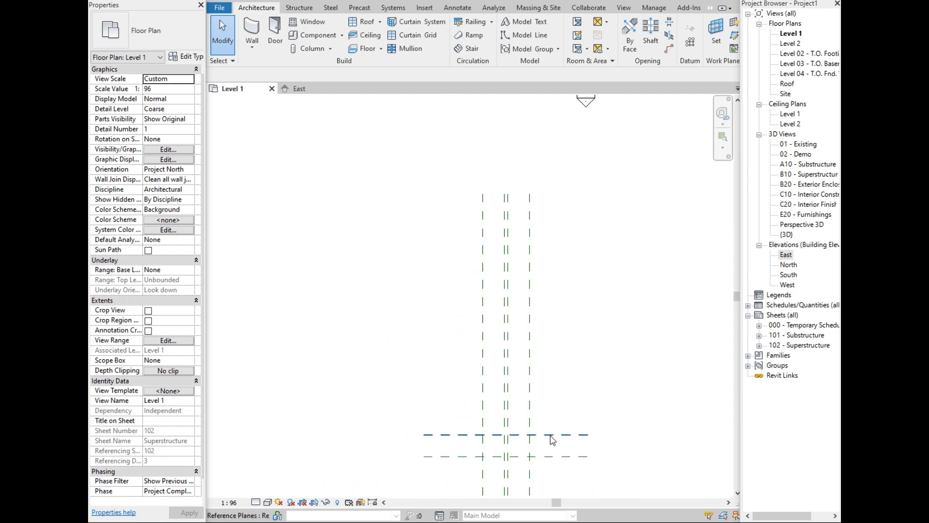
click(553, 437)
key(c)
key(o)
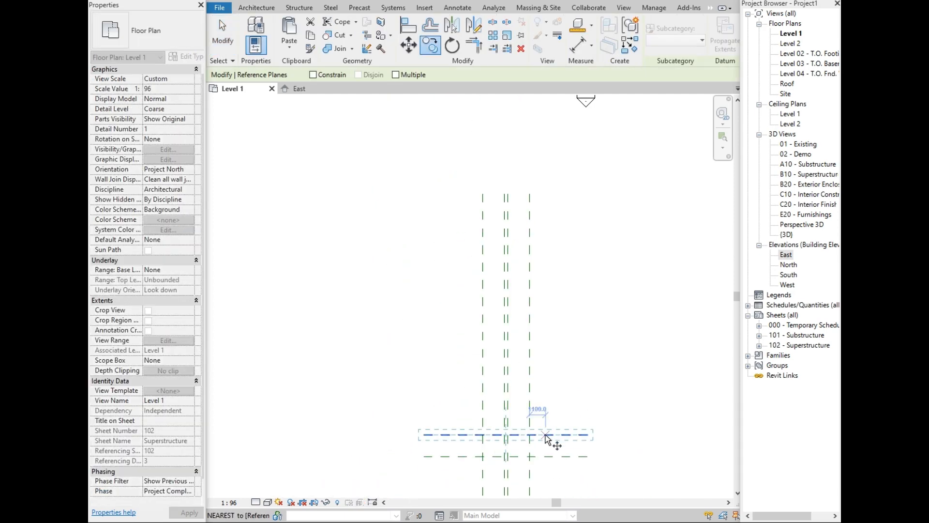
click(549, 435)
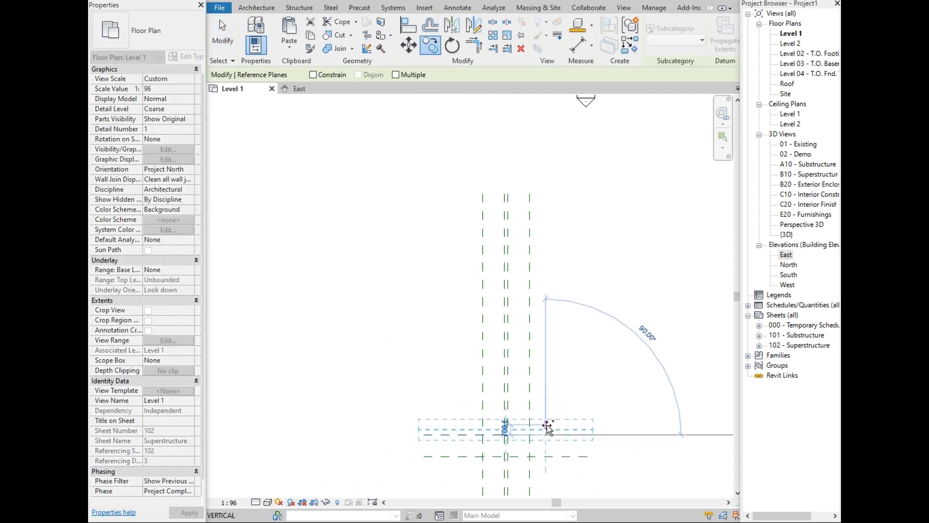
scroll(541, 438, up, 2)
scroll(541, 438, up, 2)
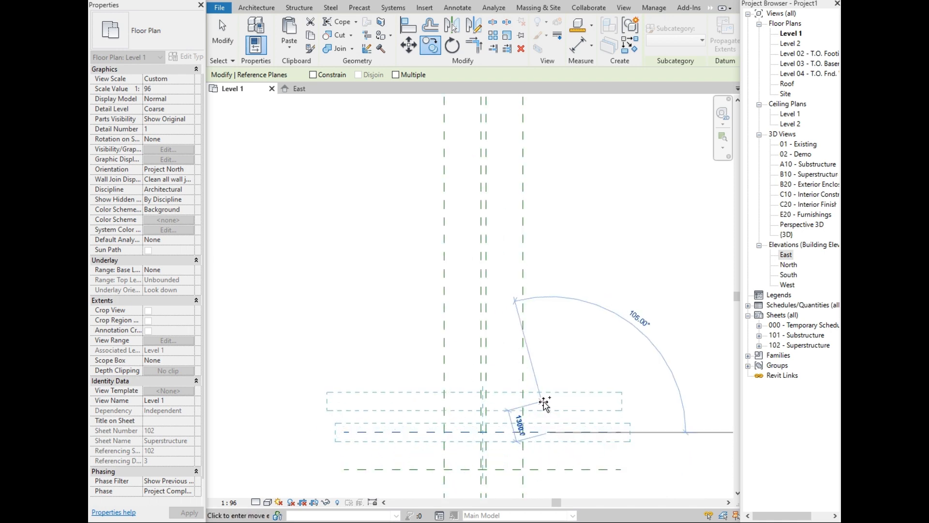
text(2750)
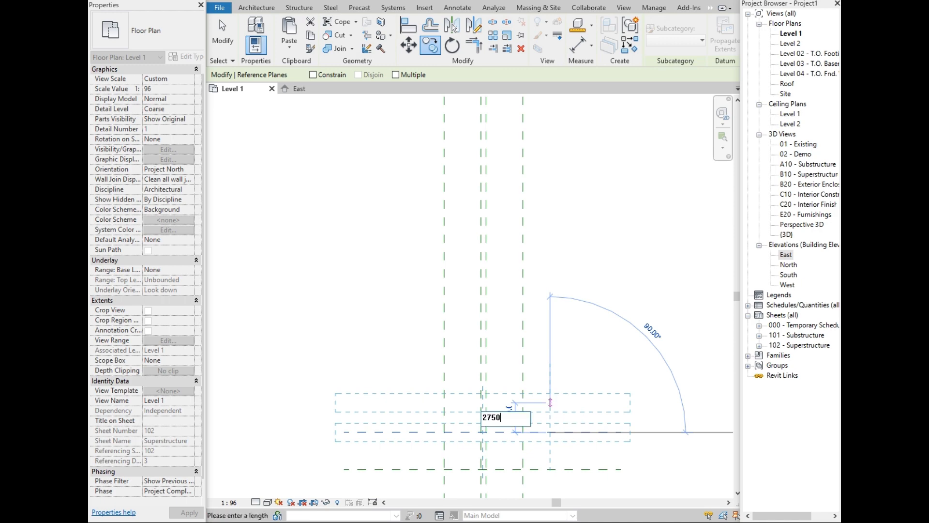
key(Return)
key(Escape)
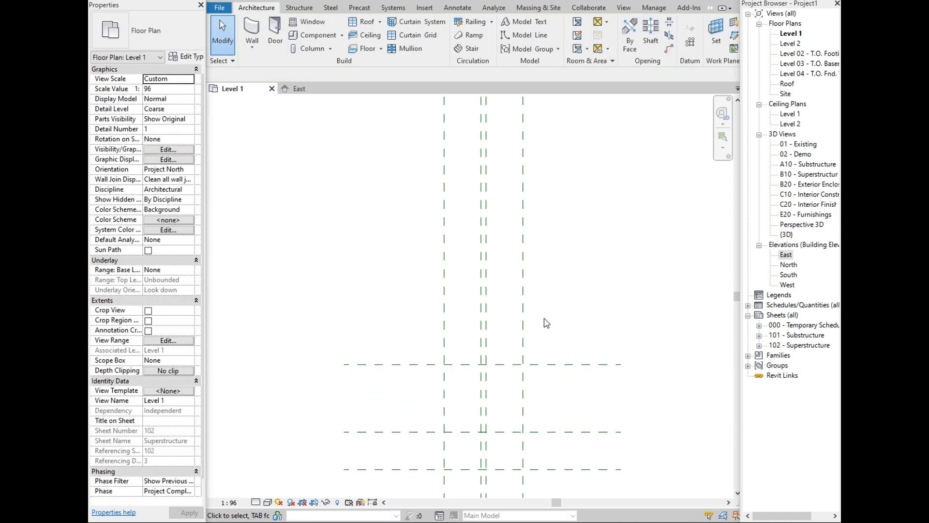
- Copy the topmost horizontal reference plane 1500 mm upward to mark the upper landing's edge
click(547, 365)
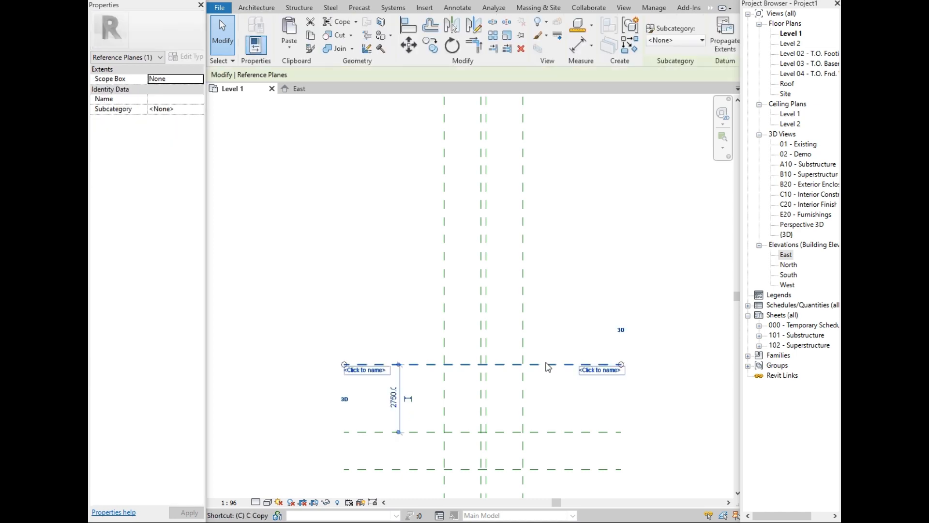
key(c)
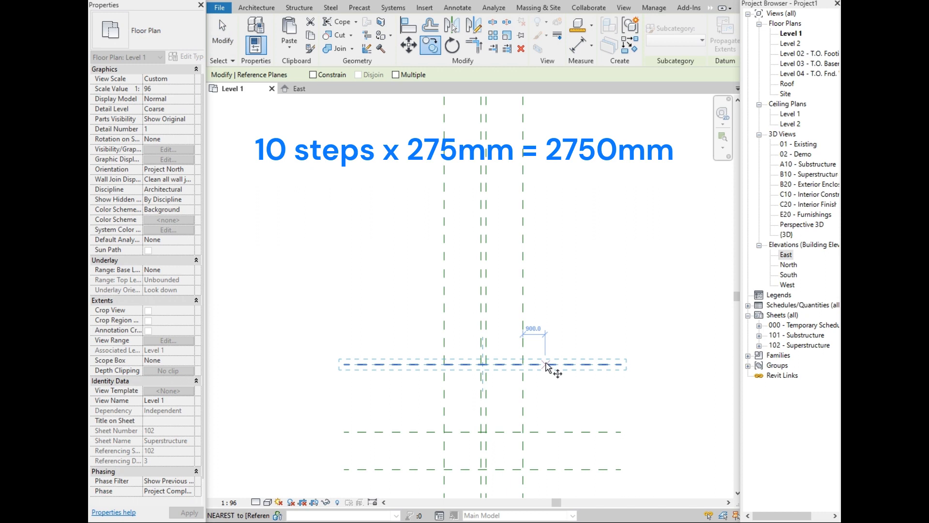
click(546, 364)
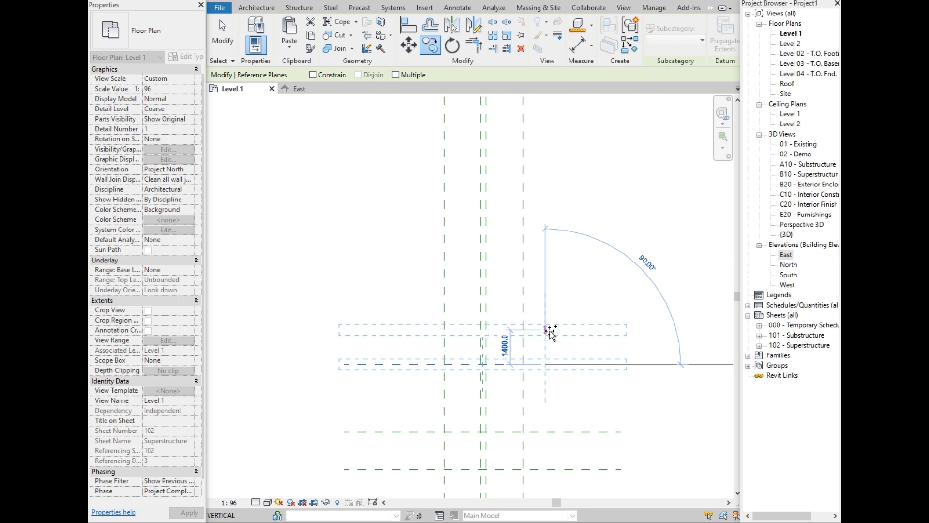
text(1500)
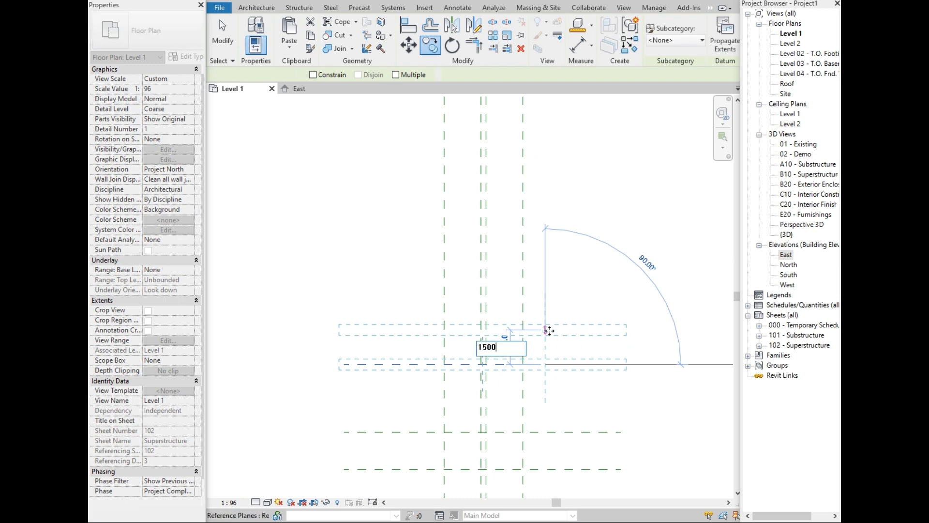
key(Return)
click(553, 267)
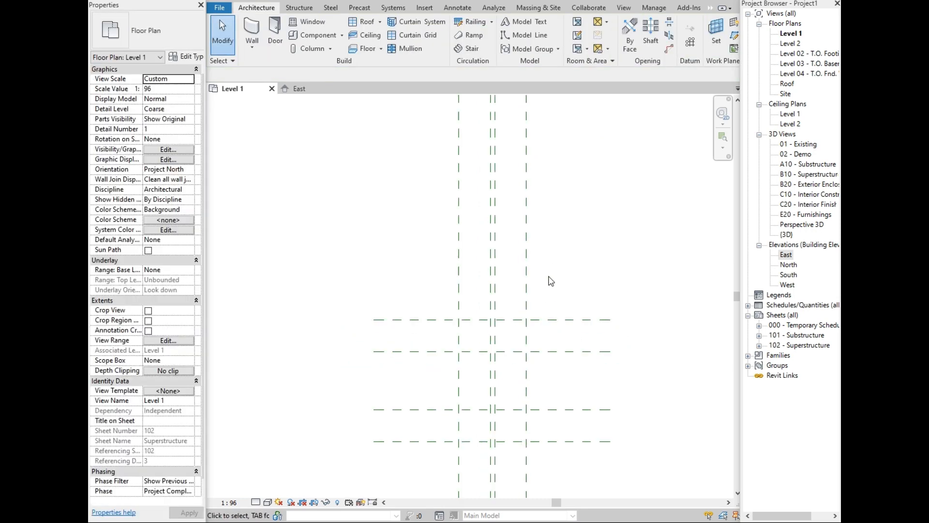
- Start a stair with straight runs and set its location line to Run: Right
scroll(491, 426, up, 3)
scroll(489, 442, up, 1)
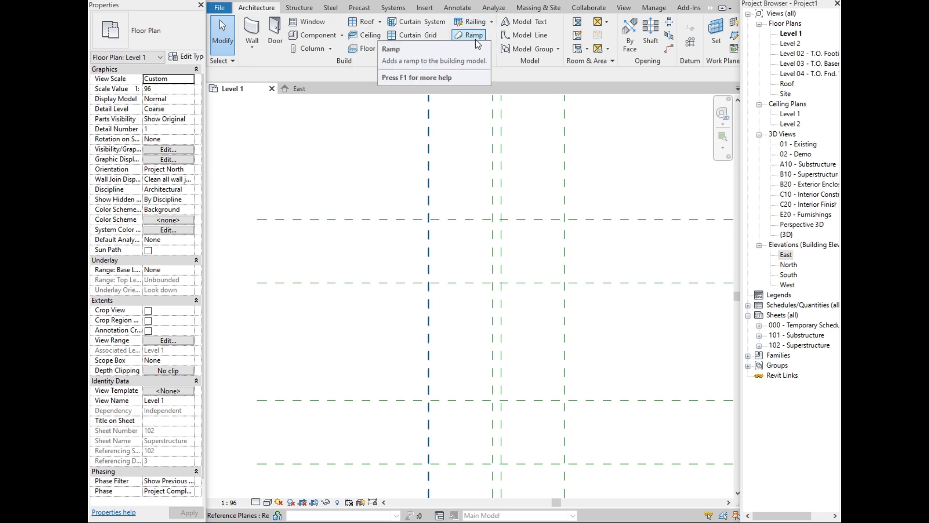
click(460, 52)
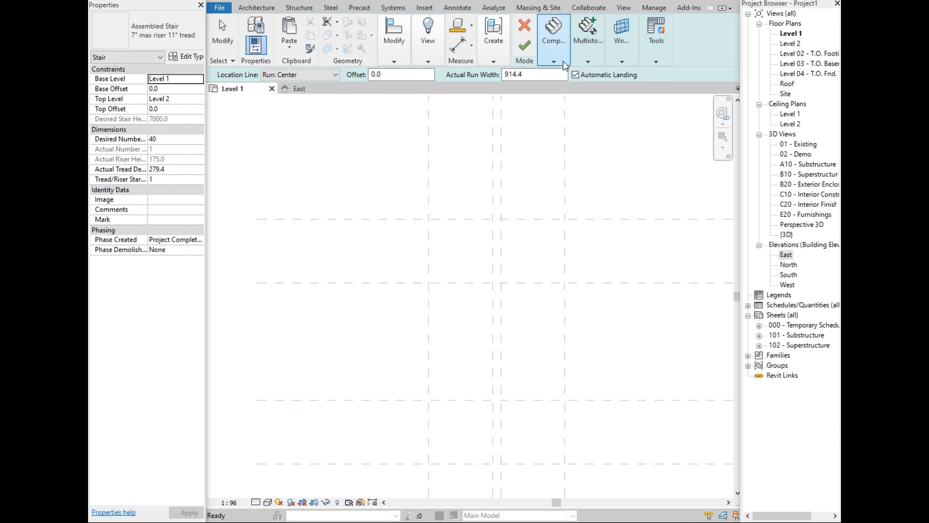
mouse_move(566, 66)
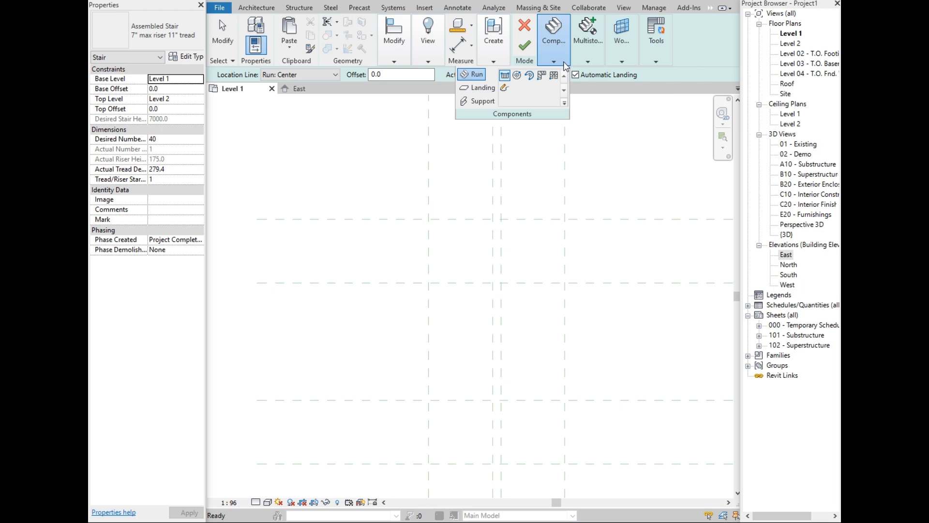
click(301, 74)
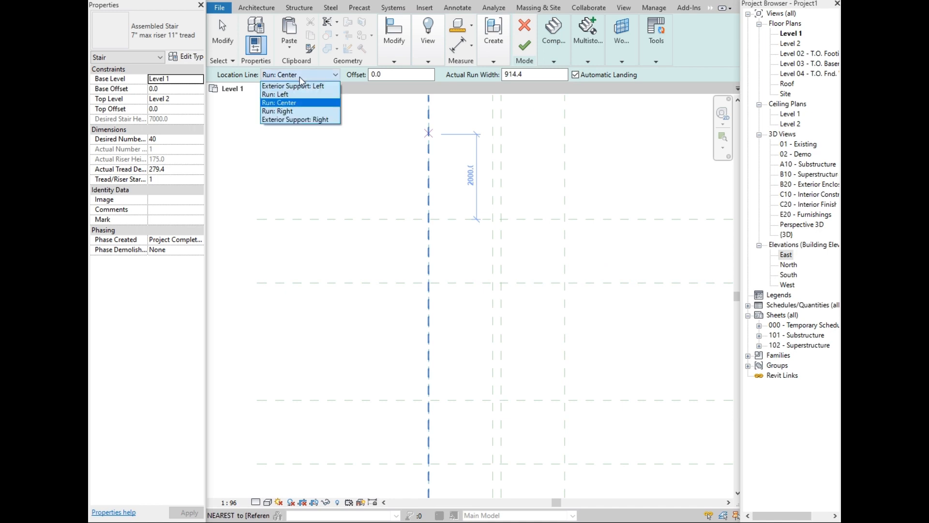
click(278, 111)
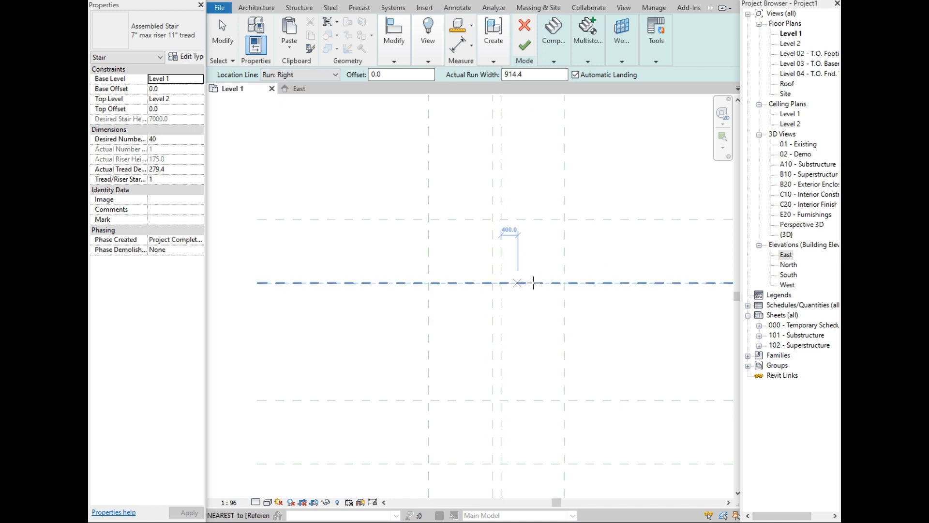
- Set the actual run width to 1500 mm and change the stair type to Cast-In-Place Monolithic Stair
click(501, 283)
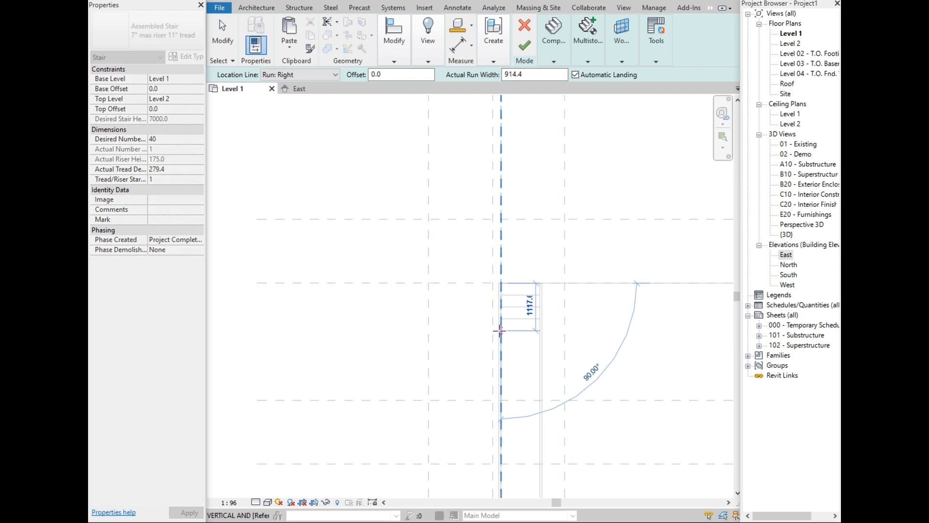
key(Escape)
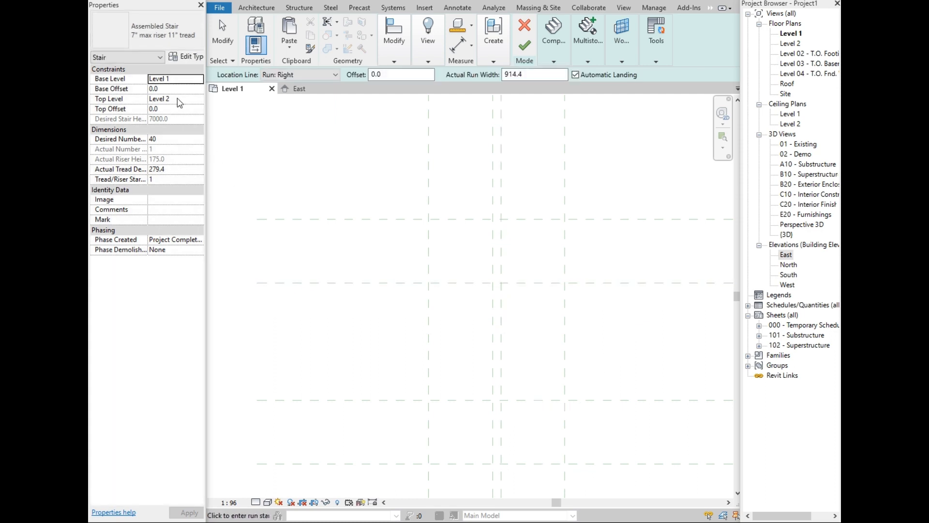
click(429, 62)
double_click(508, 74)
text(1500)
key(Return)
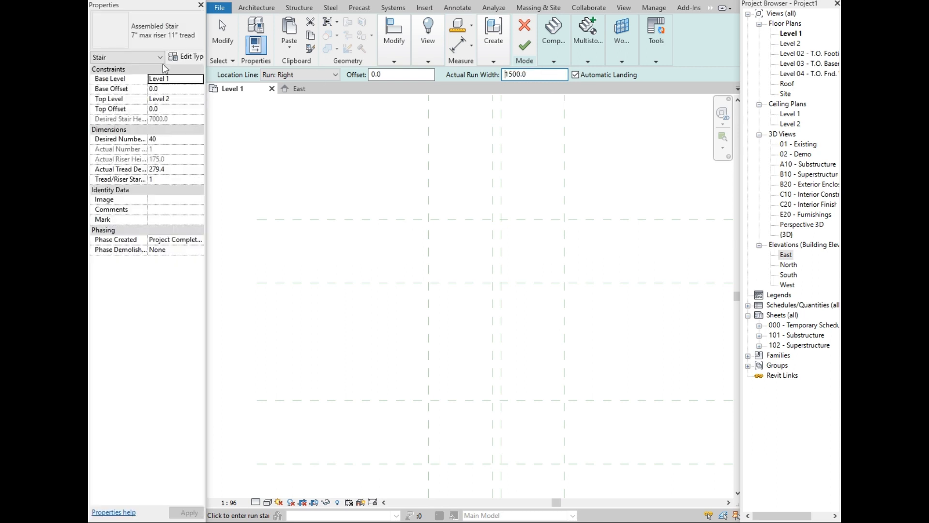
click(164, 33)
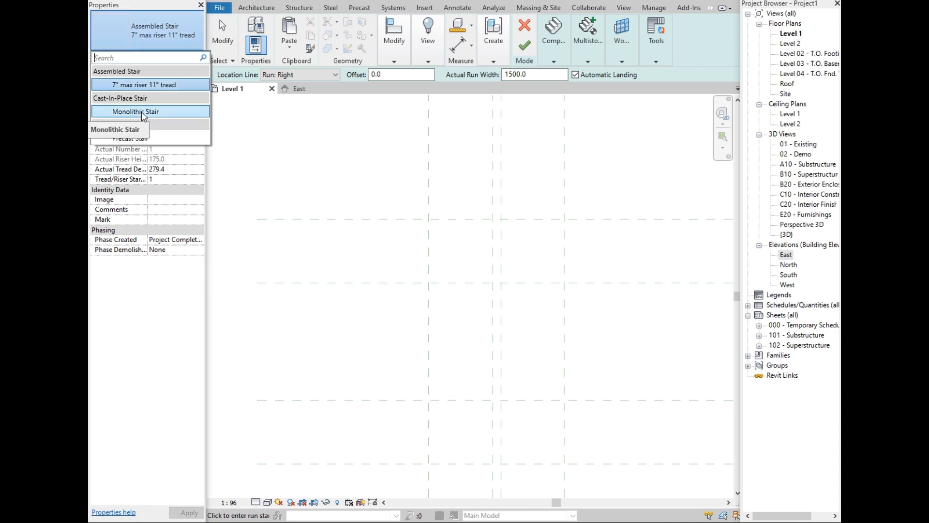
click(136, 112)
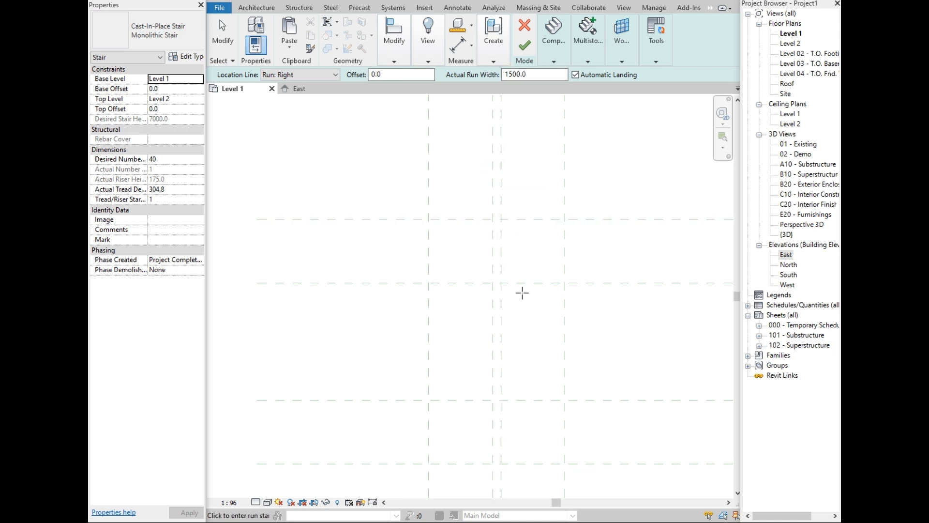
- Draw the first run down the third vertical reference plane and the second run up the second one, between the two middle horizontal planes
click(501, 283)
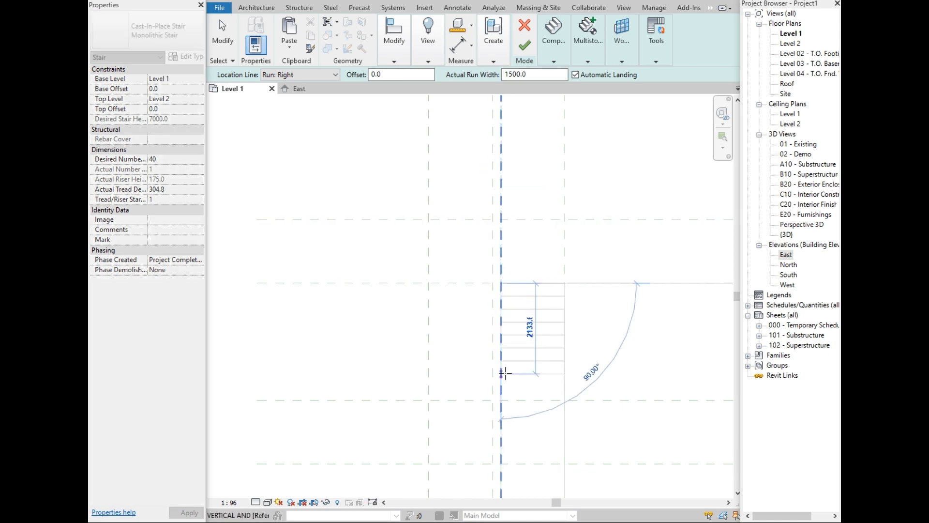
click(501, 400)
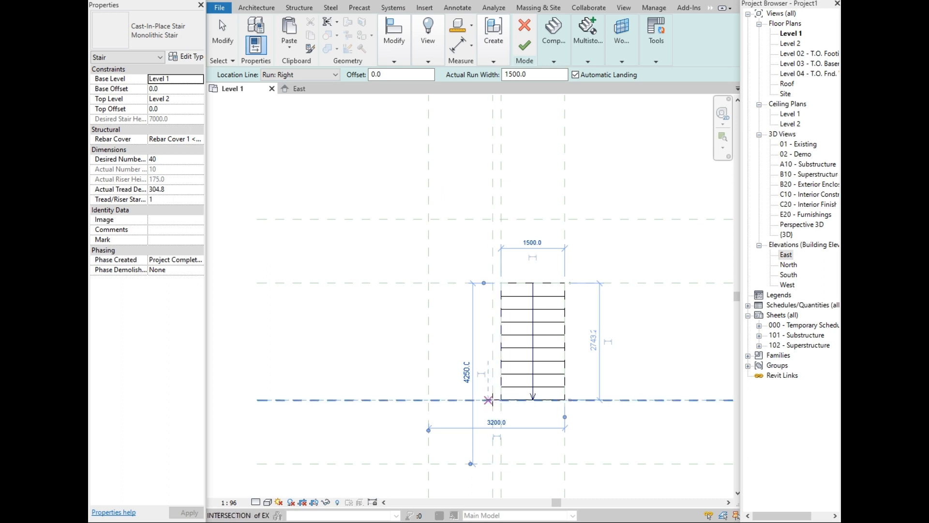
click(492, 400)
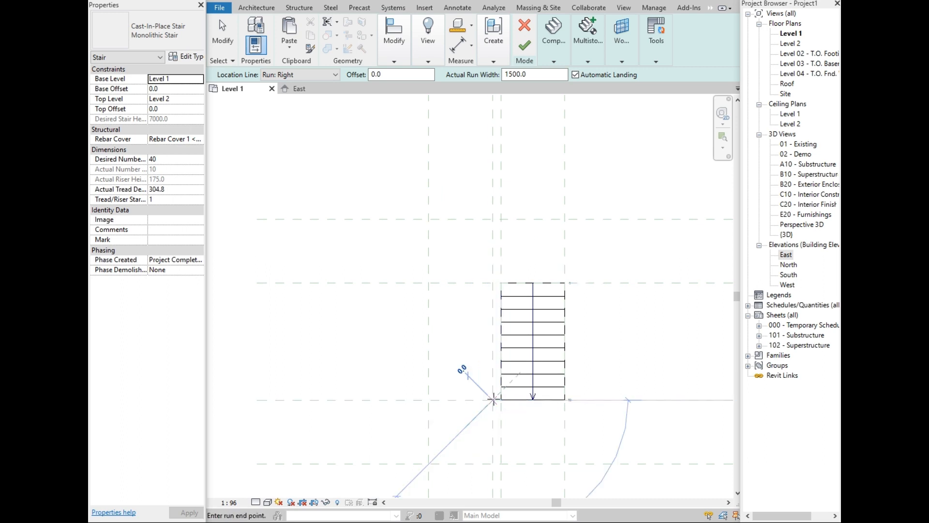
click(493, 282)
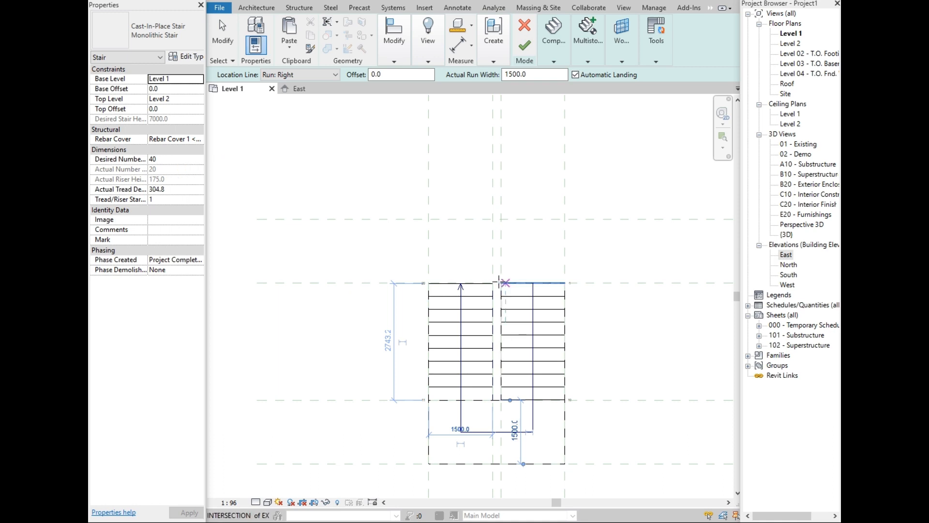
- Draw the third run down over the first and the fourth run up over the second, using the same reference plane intersections
click(501, 282)
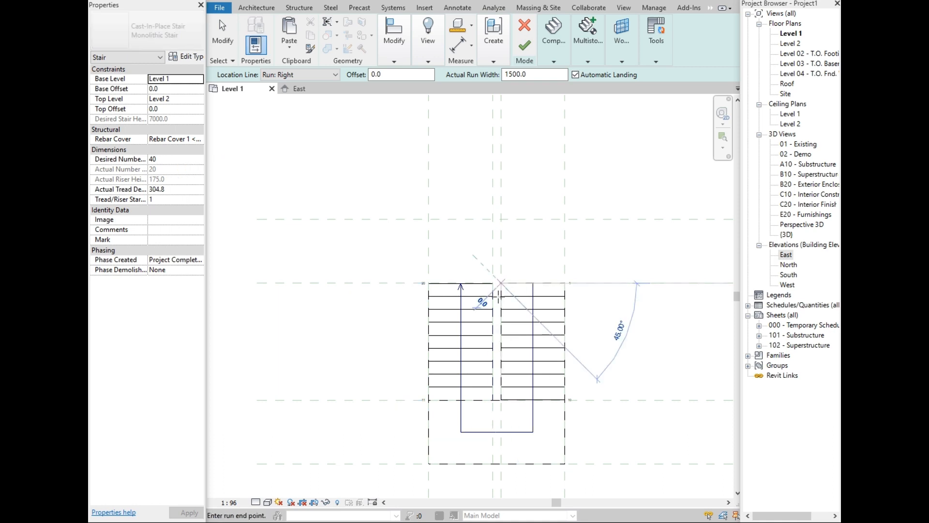
click(501, 400)
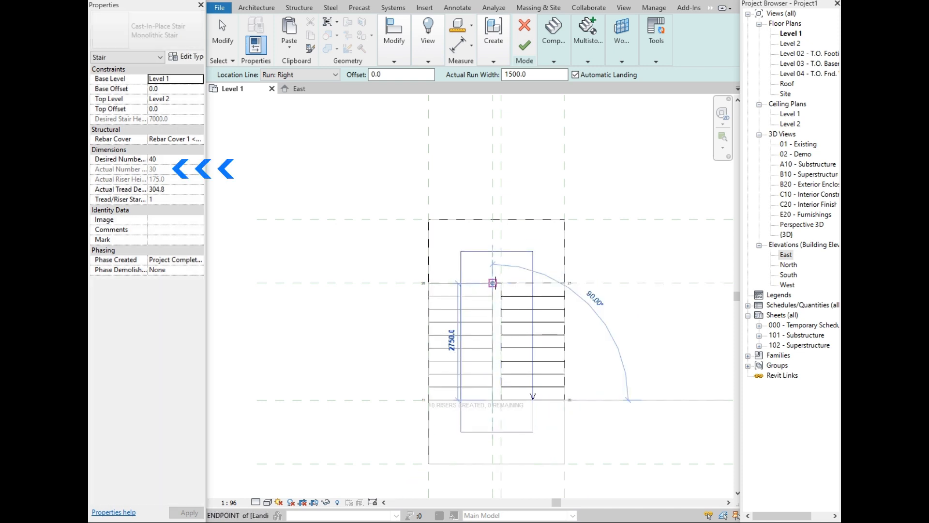
click(492, 282)
- Finish the stair sketch and open the East elevation to view the four flights
key(Escape)
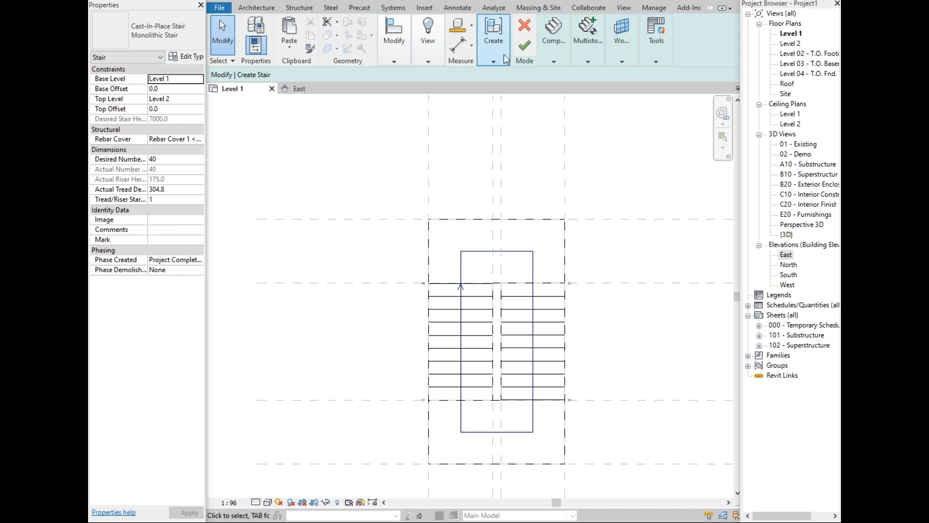
click(549, 46)
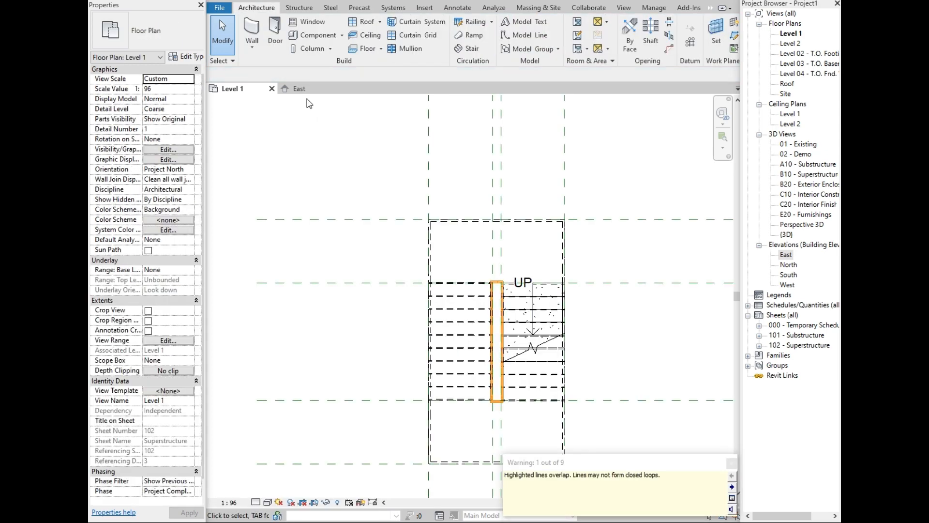
click(303, 90)
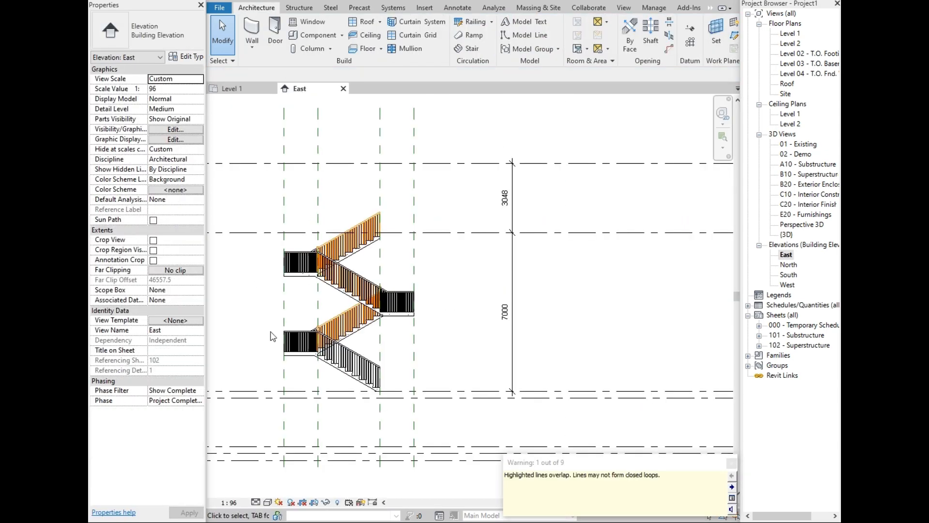
- Inspect the staircase in the East elevation, examining where the top flight meets Level 2 and how the flights and landings align
scroll(262, 338, up, 3)
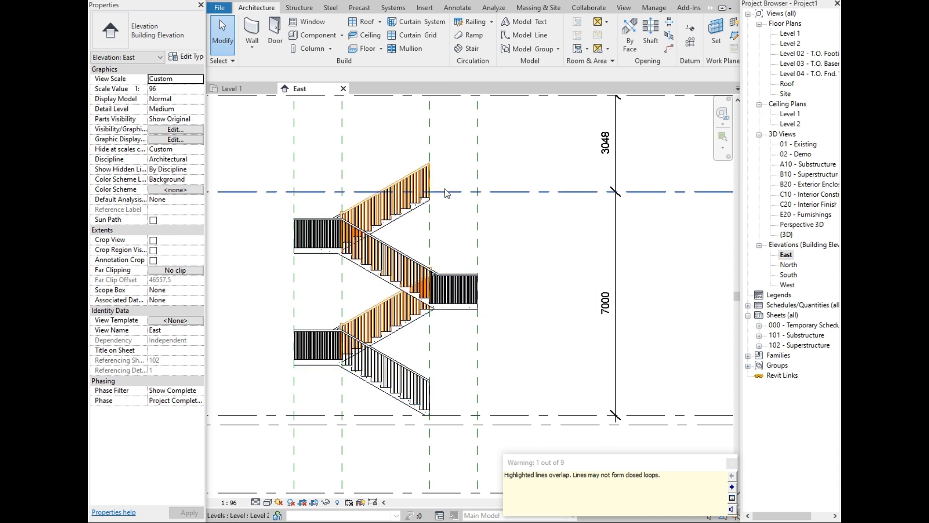
click(416, 217)
scroll(424, 220, up, 2)
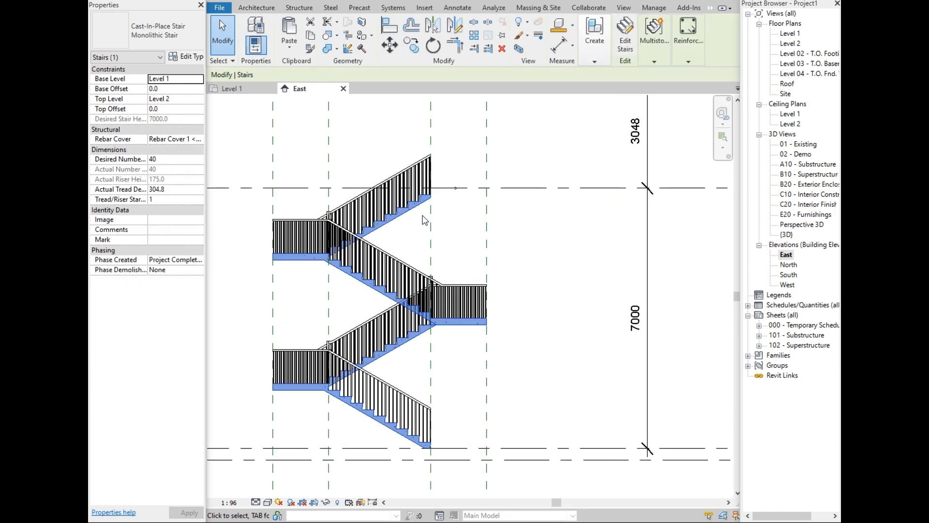
scroll(429, 197, up, 4)
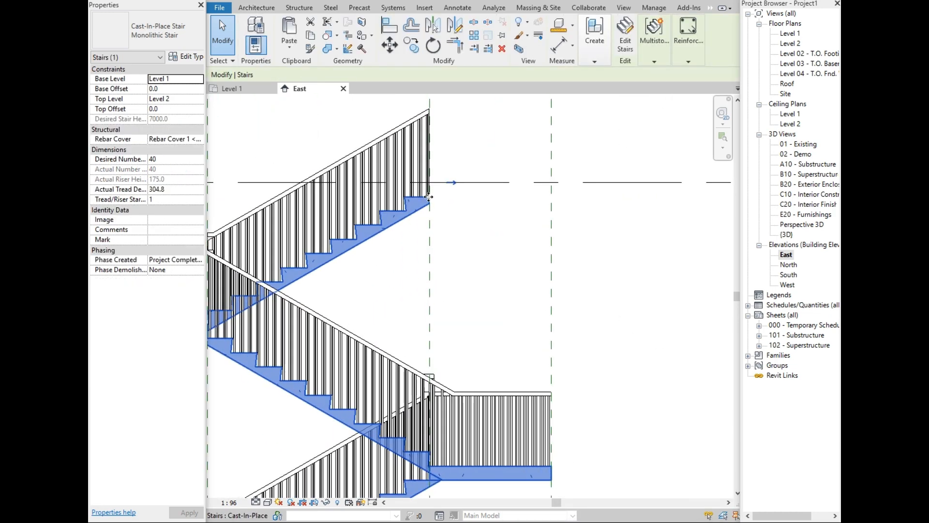
scroll(429, 196, down, 3)
scroll(503, 184, down, 2)
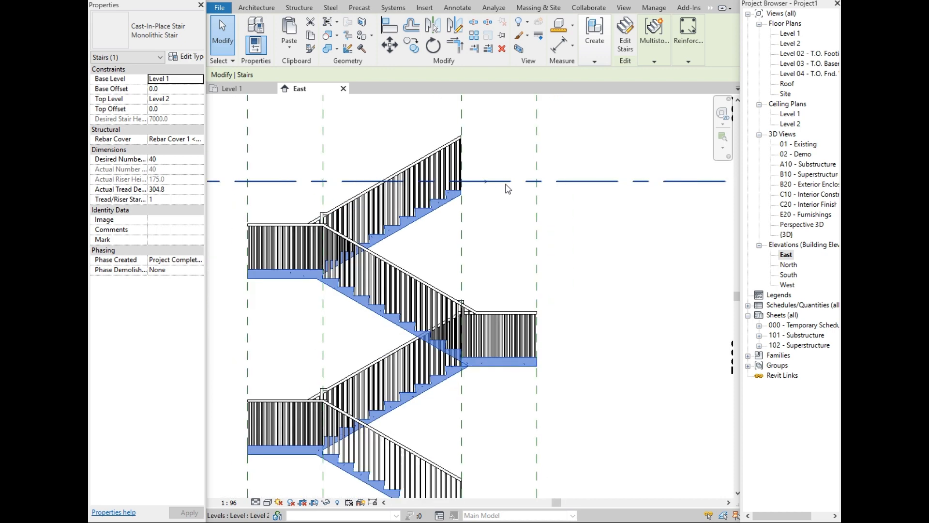
scroll(507, 189, down, 3)
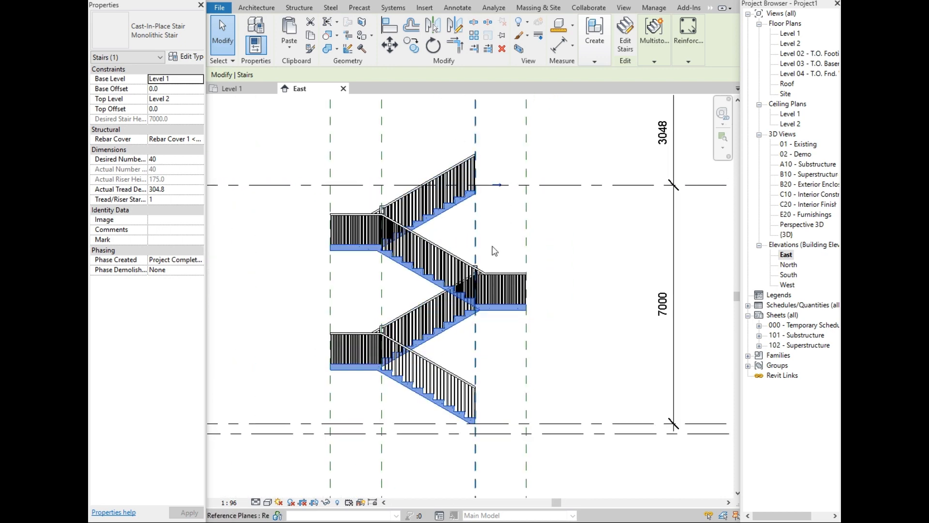
scroll(562, 225, down, 2)
scroll(396, 213, down, 1)
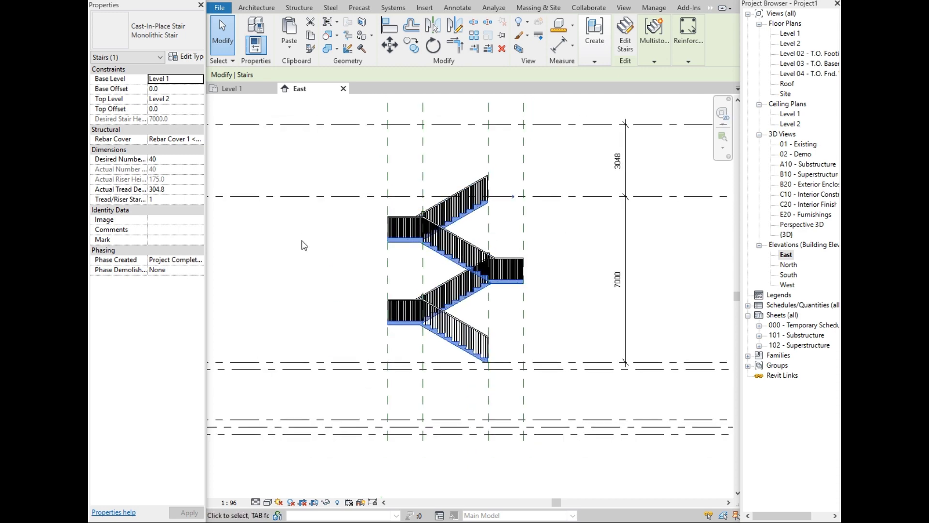
click(301, 245)
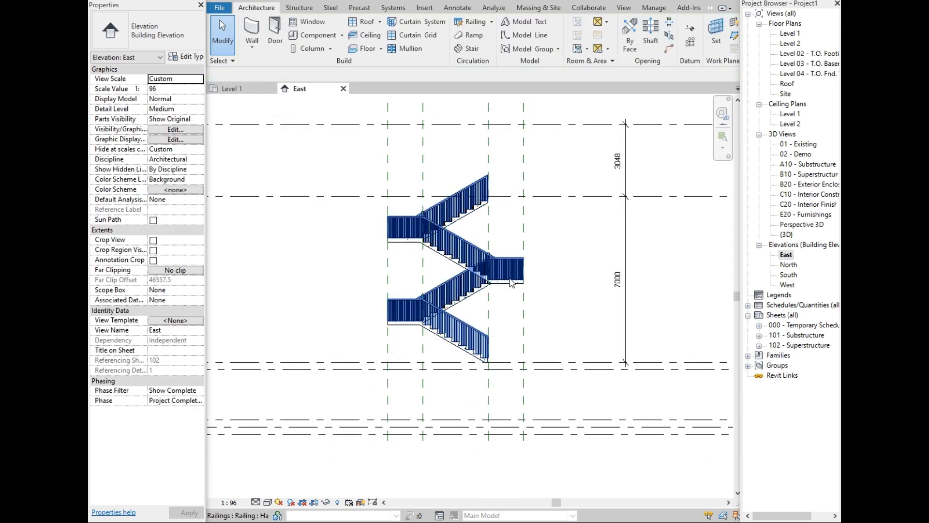
- Return to the Level 1 floor plan and review the stair layout against the reference planes
click(229, 88)
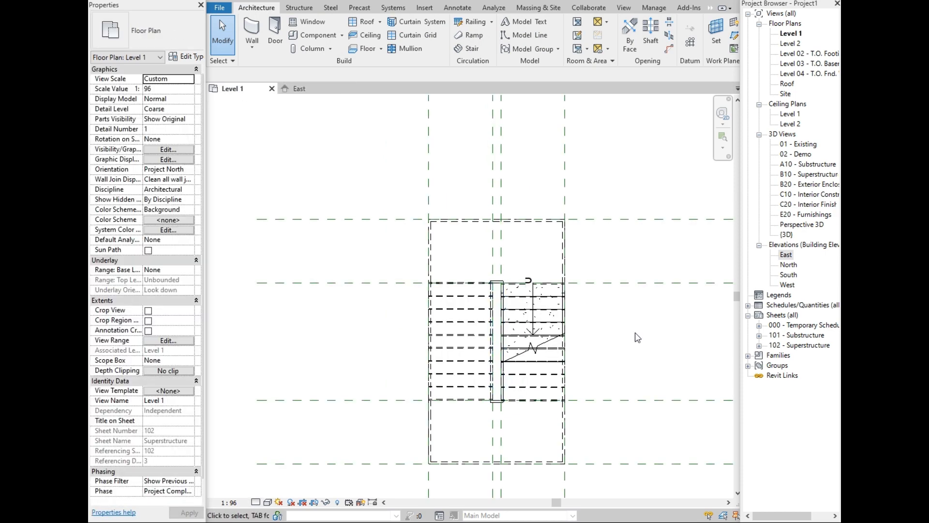
scroll(339, 226, down, 5)
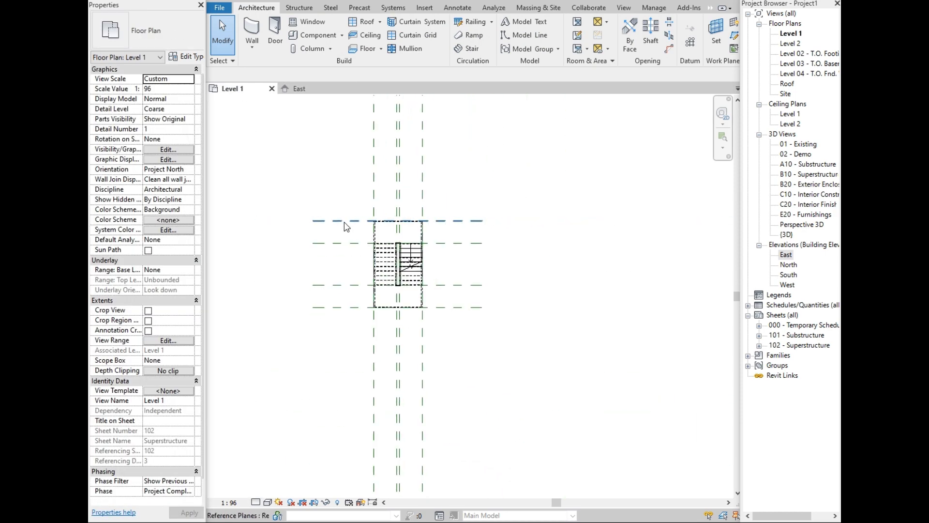
scroll(359, 245, up, 3)
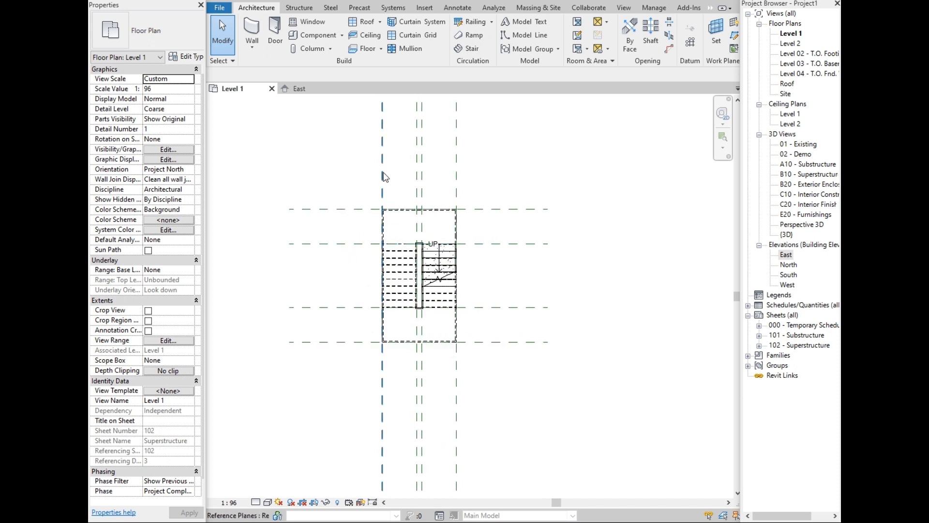
scroll(381, 177, up, 1)
scroll(378, 180, up, 2)
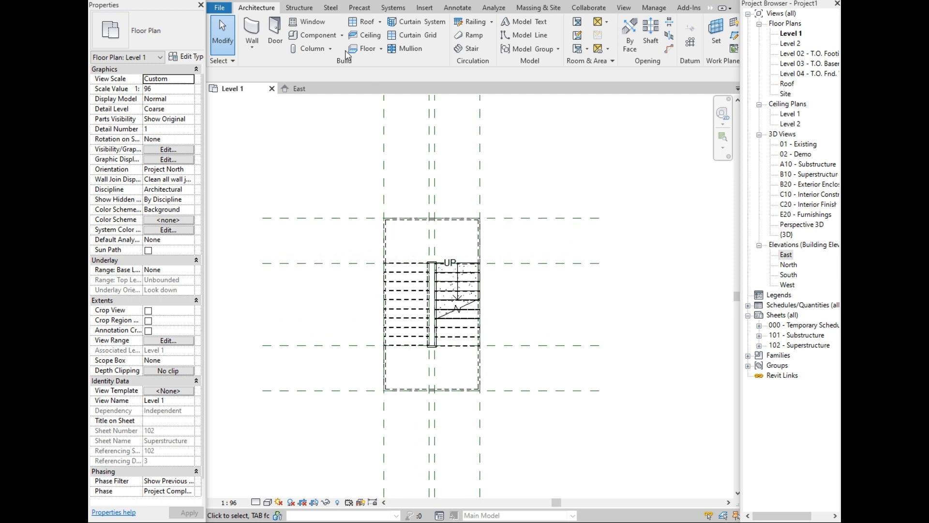
- Open the default 3D view and examine the whole staircase with its railings and landings
click(410, 1)
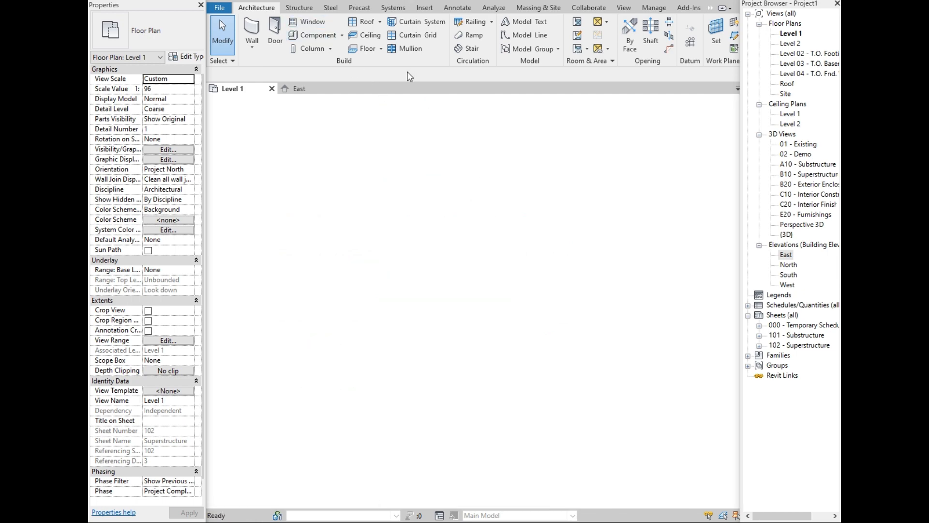
scroll(464, 299, up, 5)
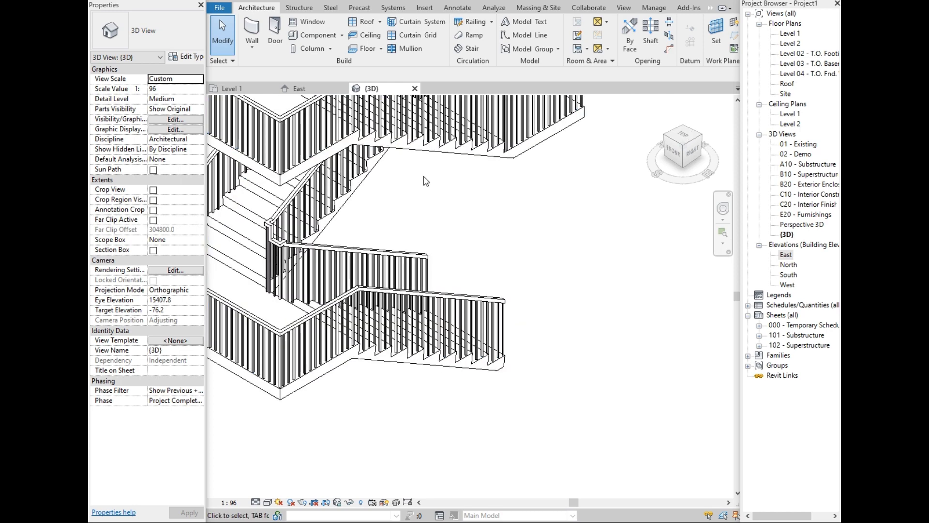
scroll(523, 390, down, 6)
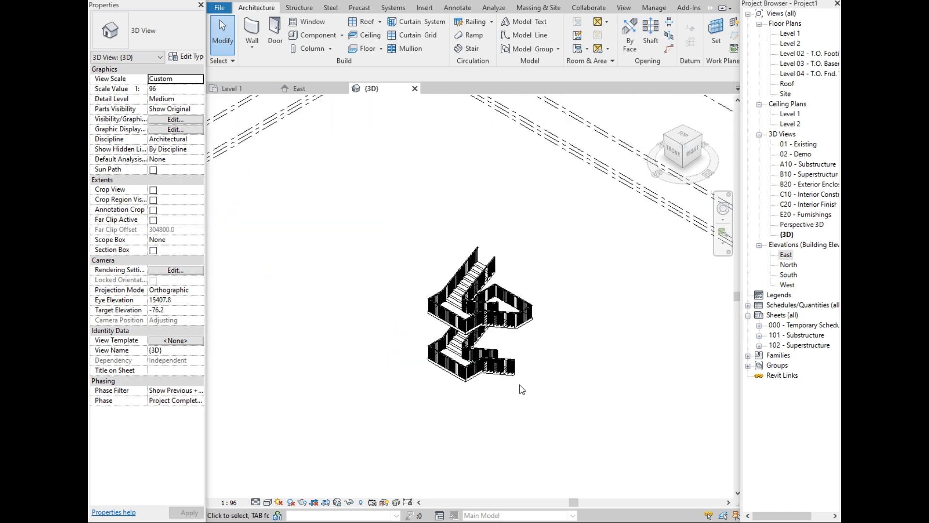
scroll(503, 373, up, 3)
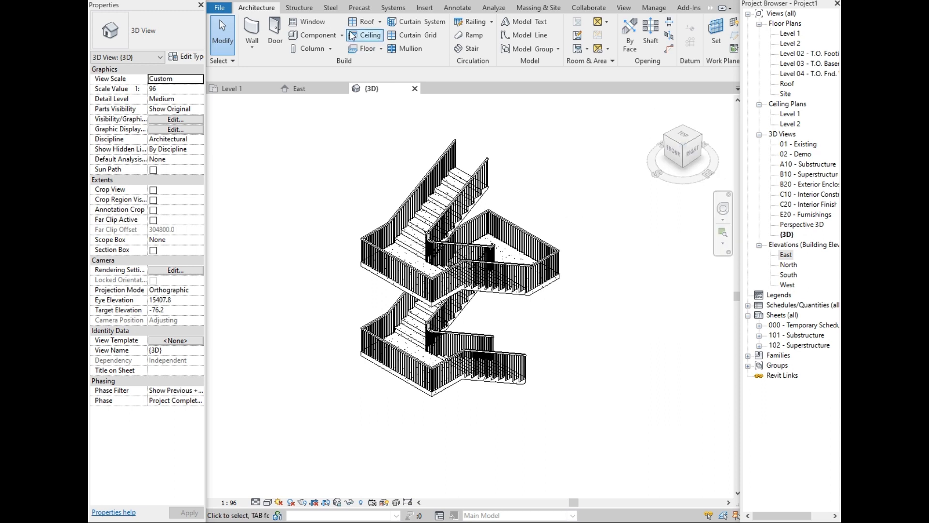
- Tile the open 3D, East and Level 1 views and fit the whole staircase in the 3D view
click(623, 8)
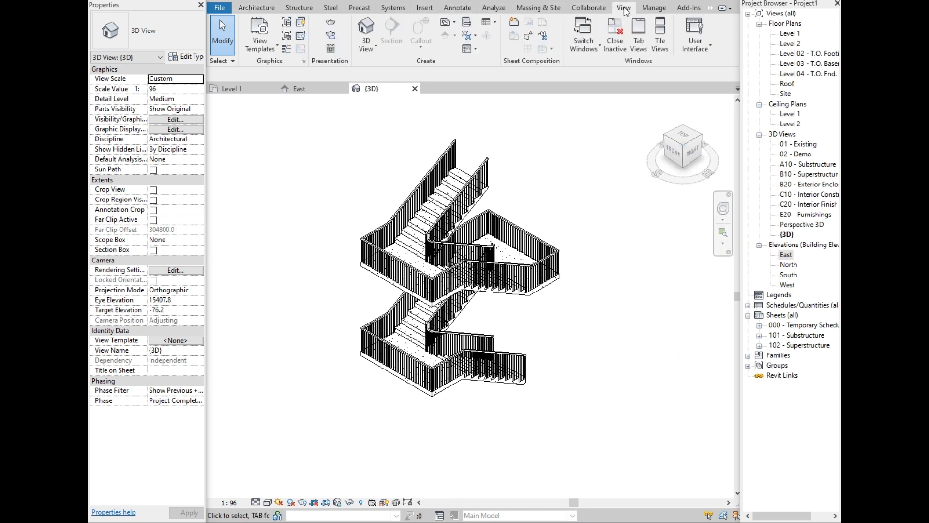
click(660, 34)
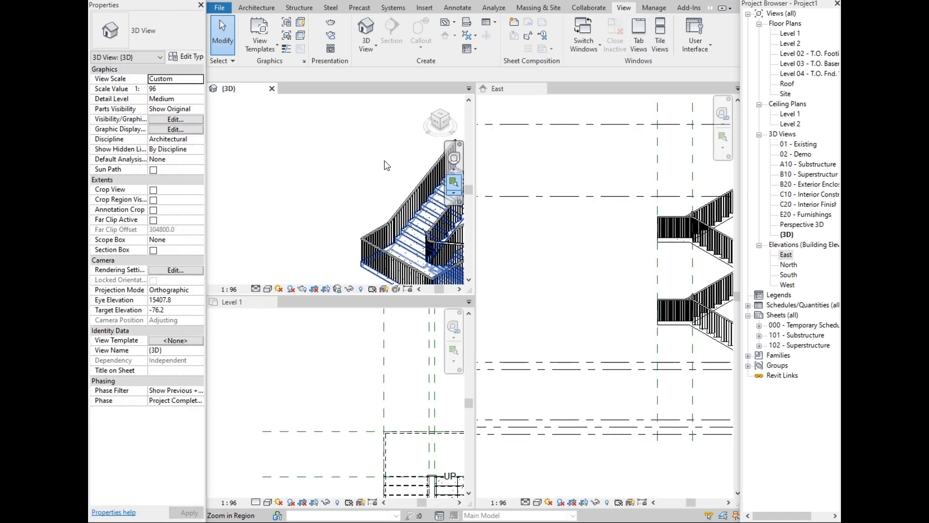
scroll(334, 157, down, 5)
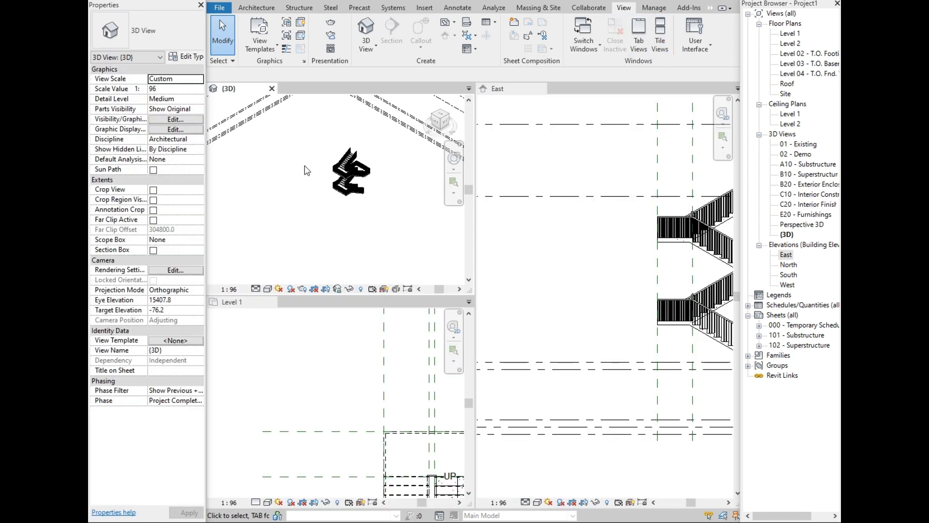
scroll(305, 170, down, 3)
scroll(333, 186, up, 6)
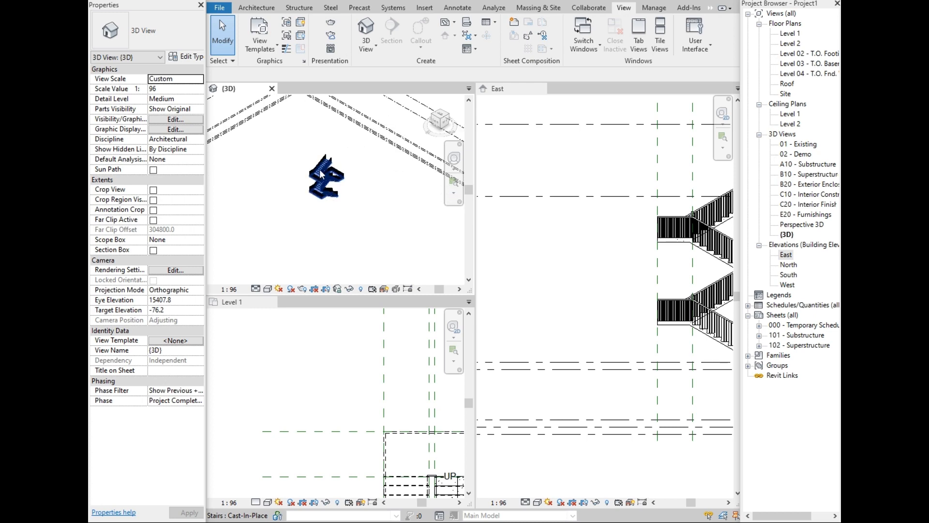
scroll(600, 237, down, 1)
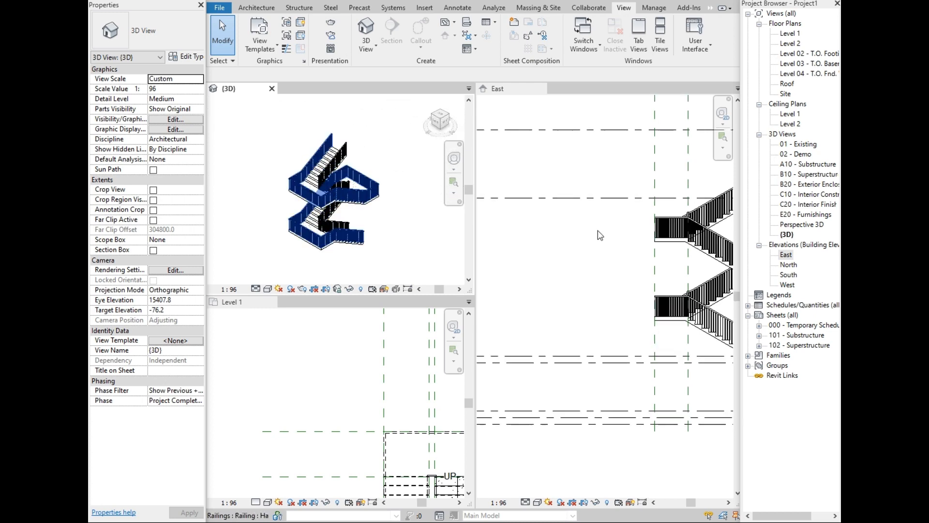
- Frame the whole staircase in the tiled East elevation and Level 1 plan to compare it across the views
scroll(546, 181, down, 3)
scroll(652, 231, up, 4)
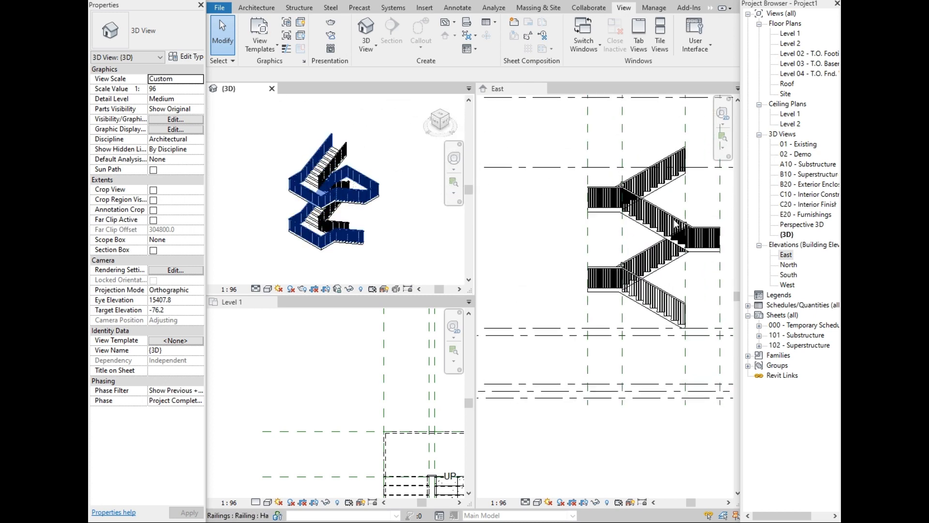
scroll(556, 259, down, 2)
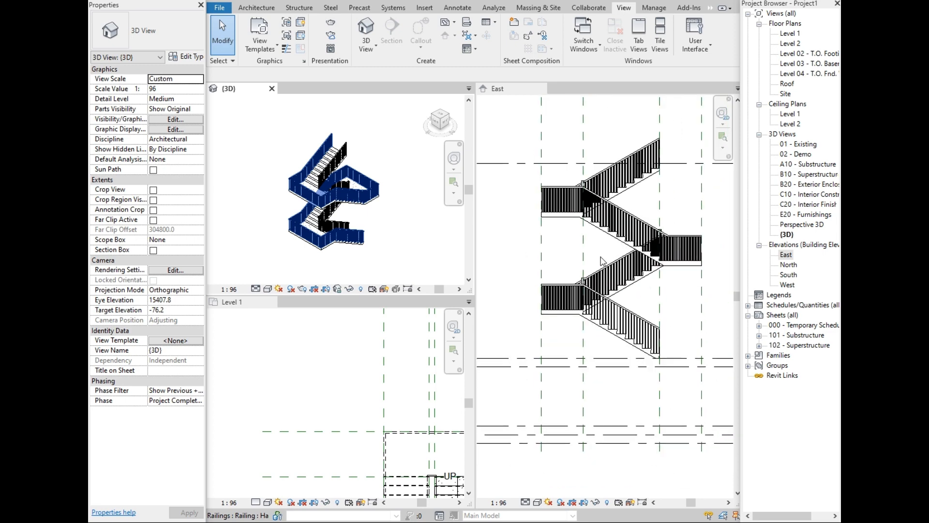
scroll(708, 253, up, 1)
scroll(703, 235, up, 1)
scroll(704, 241, down, 1)
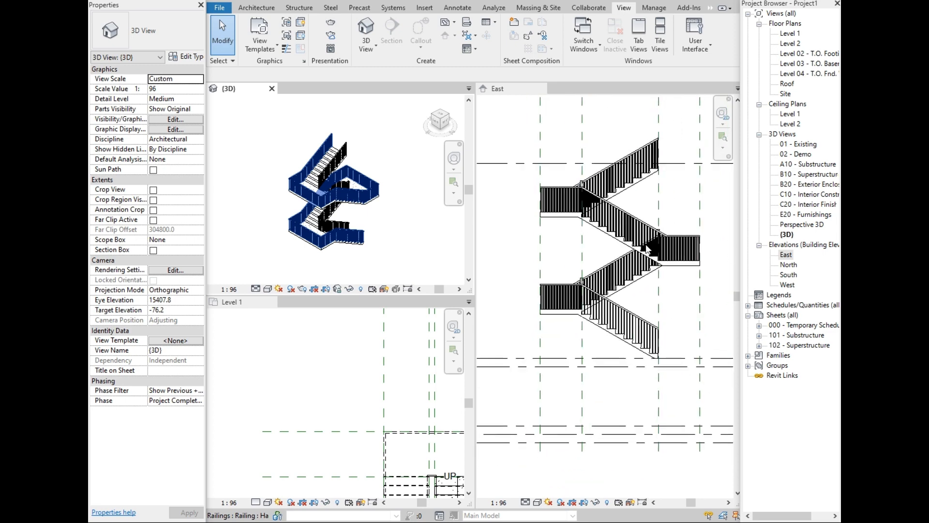
scroll(317, 424, down, 1)
scroll(333, 345, down, 5)
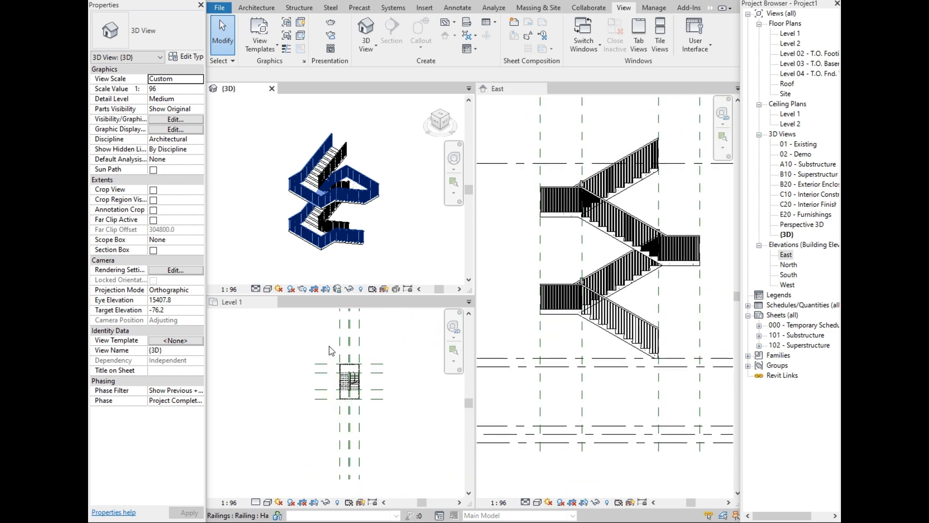
scroll(341, 346, up, 4)
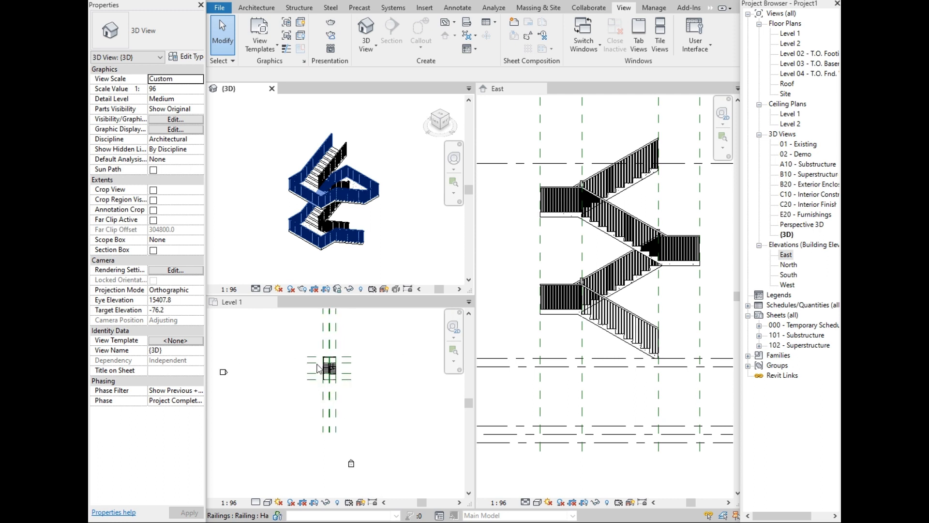
scroll(344, 339, up, 3)
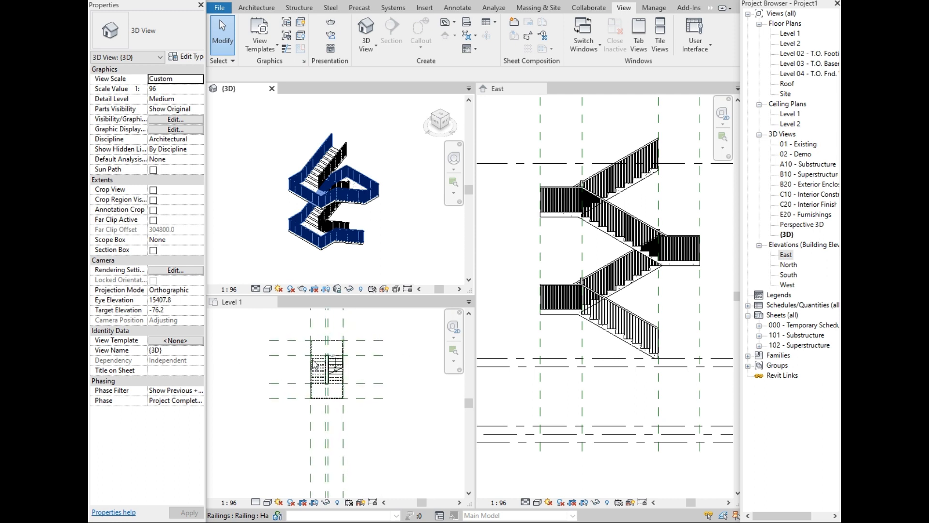